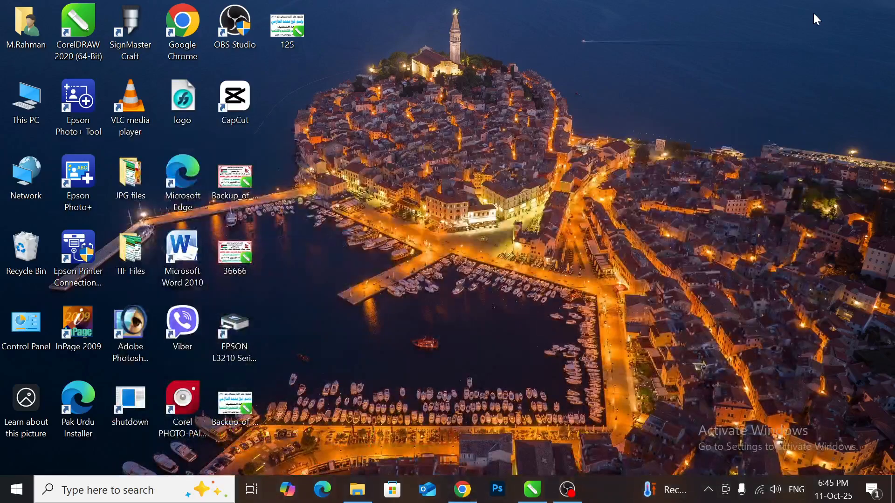
{"action": "right_click", "coordinate": [474, 143]}
{"action": "left_click", "coordinate": [509, 184]}
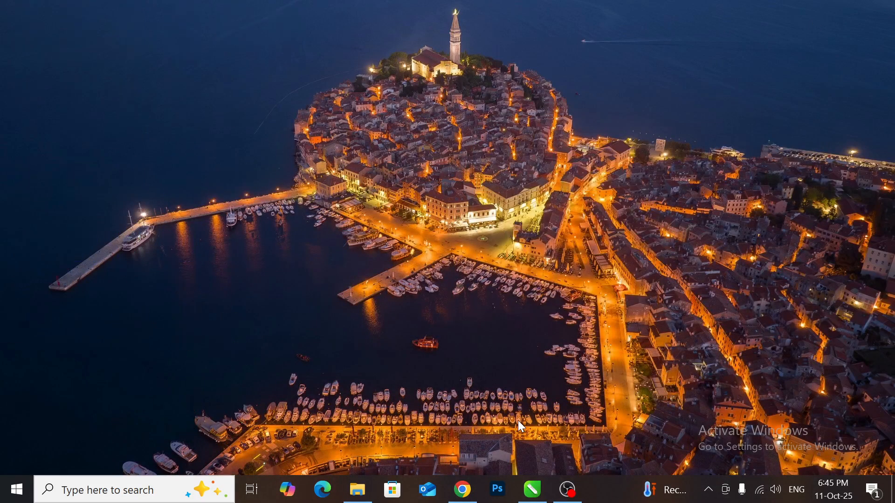
Switch to CorelDRAW and create a new A4 document in landscape orientation.
{"action": "left_click", "coordinate": [533, 490]}
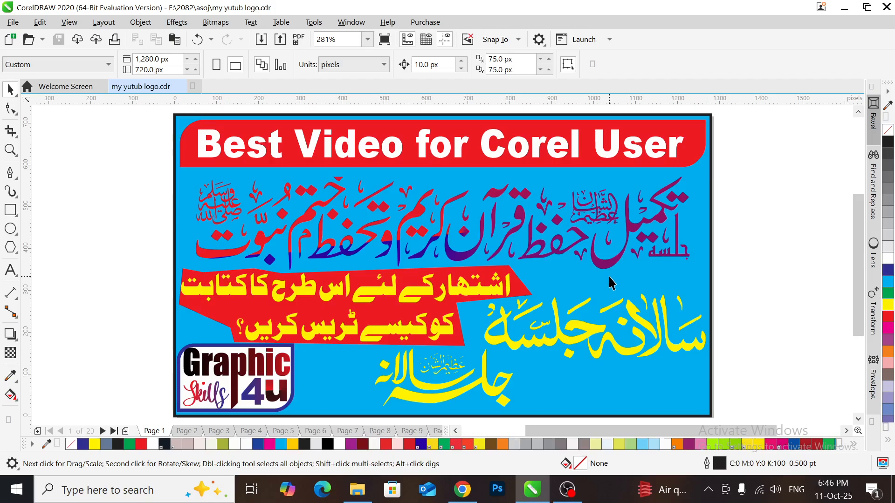
{"action": "left_click", "coordinate": [463, 489]}
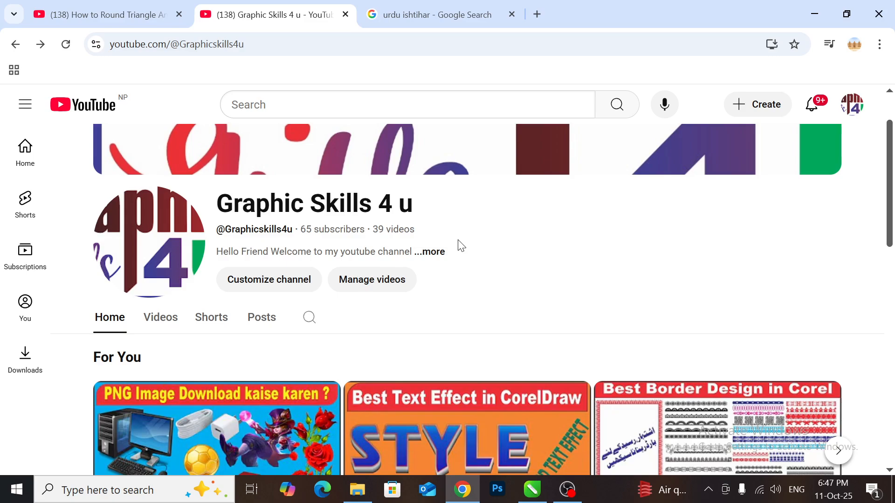
{"action": "left_click", "coordinate": [823, 15]}
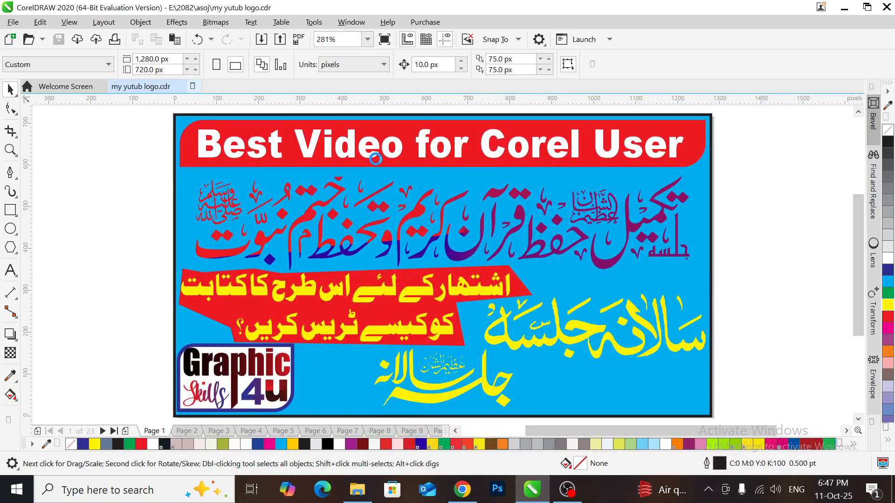
{"action": "key", "text": "ctrl+n"}
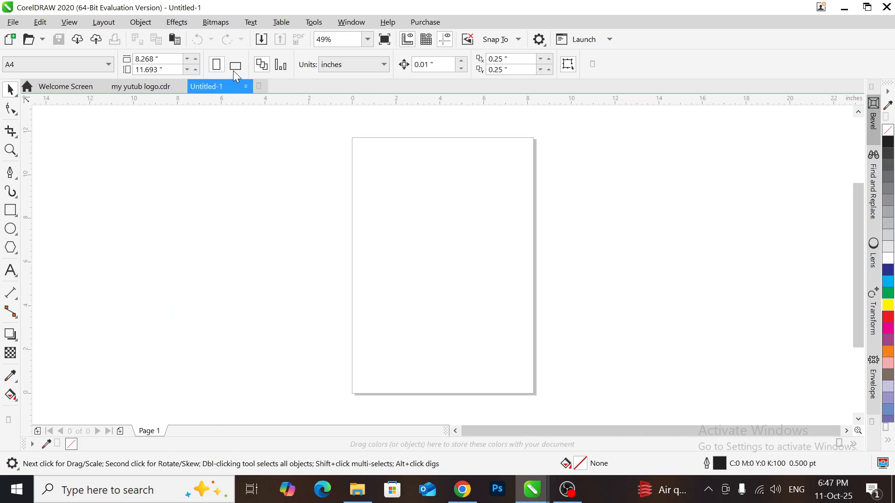
{"action": "left_click", "coordinate": [236, 65]}
{"action": "scroll", "coordinate": [419, 231], "scroll_direction": "up", "scroll_amount": 1}
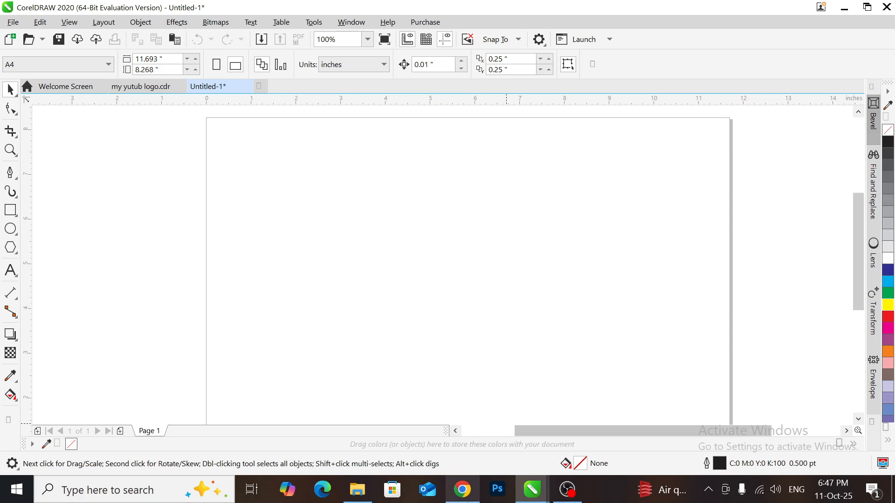
Switch to Chrome and copy the TrBahadurpur "Islamic Poster, Urdu Poster" image from the "urdu ishtihar" image results.
{"action": "left_click", "coordinate": [465, 491]}
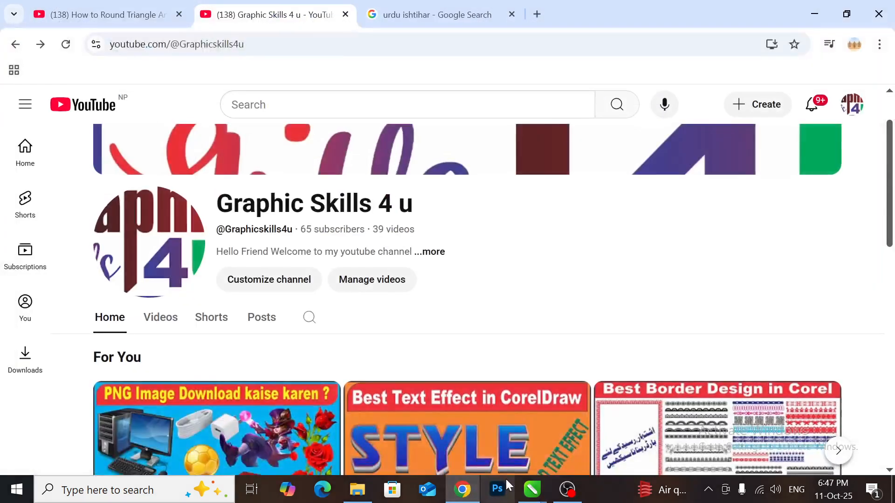
{"action": "left_click", "coordinate": [420, 17]}
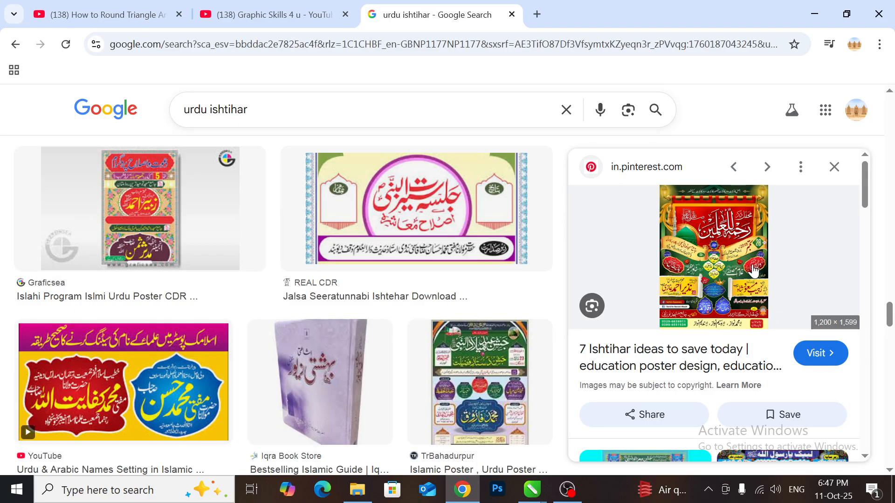
{"action": "scroll", "coordinate": [723, 243], "scroll_direction": "down", "scroll_amount": 3}
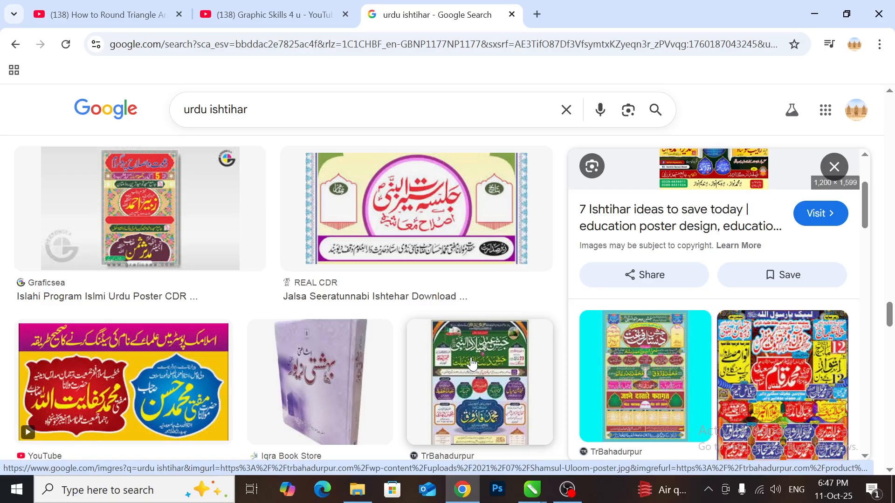
{"action": "scroll", "coordinate": [748, 200], "scroll_direction": "up", "scroll_amount": 3}
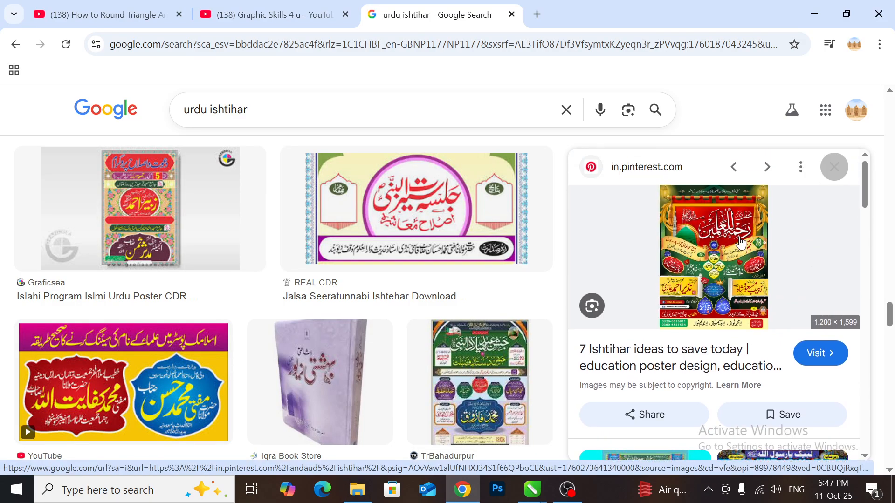
{"action": "scroll", "coordinate": [478, 383], "scroll_direction": "down", "scroll_amount": 3}
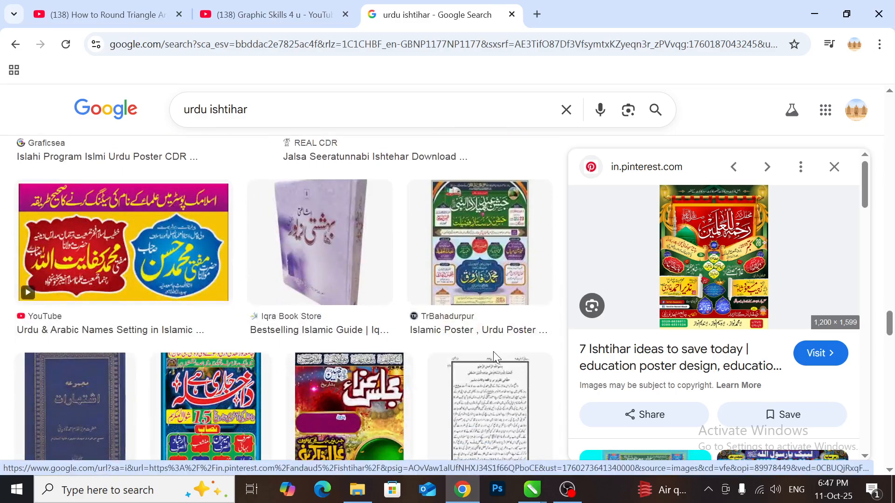
{"action": "left_click", "coordinate": [495, 251]}
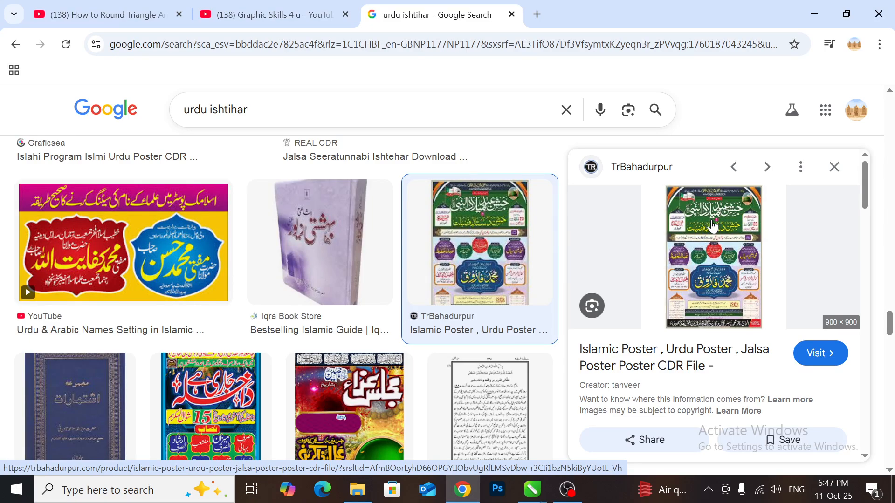
{"action": "right_click", "coordinate": [711, 225]}
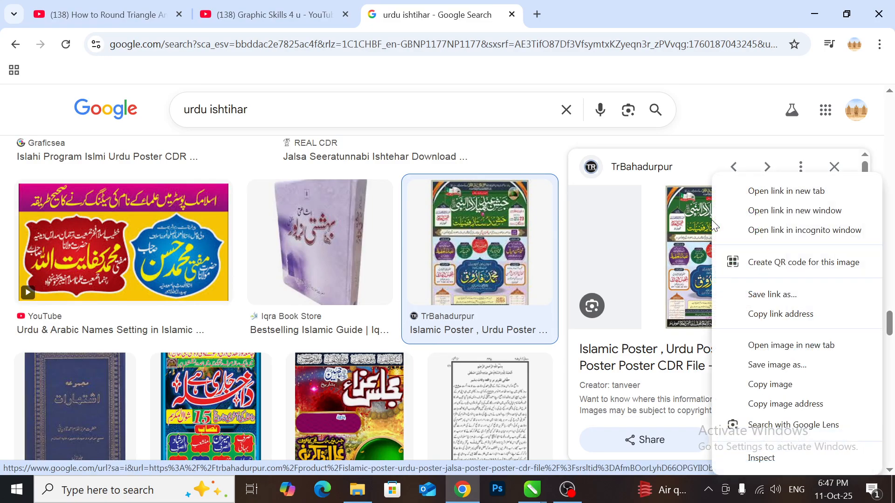
{"action": "left_click", "coordinate": [771, 389]}
Switch to the Untitled-1 document in CorelDRAW and paste the copied poster image.
{"action": "mouse_move", "coordinate": [532, 489]}
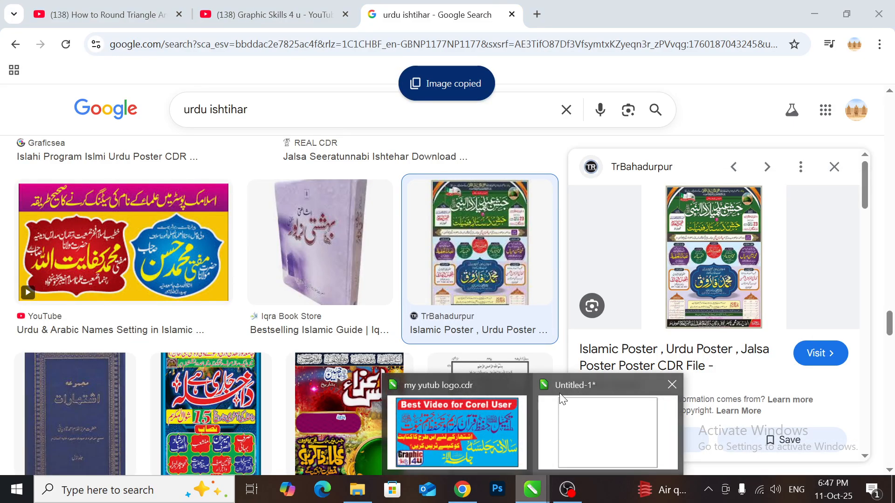
{"action": "left_click", "coordinate": [609, 399]}
{"action": "key", "text": "ctrl+v"}
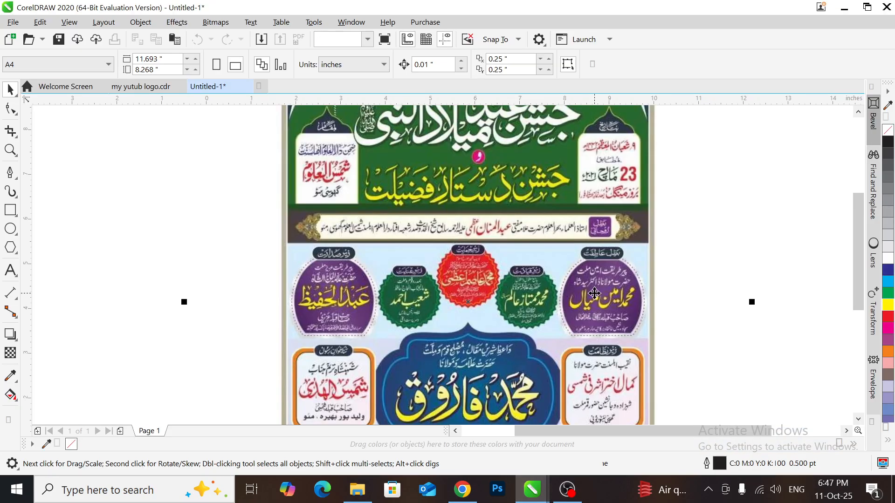
Draw a rectangle about 6.07 by 1.85 inches around the white Urdu headline near the top of the poster.
{"action": "left_click_drag", "start_coordinate": [854, 293], "coordinate": [858, 275]}
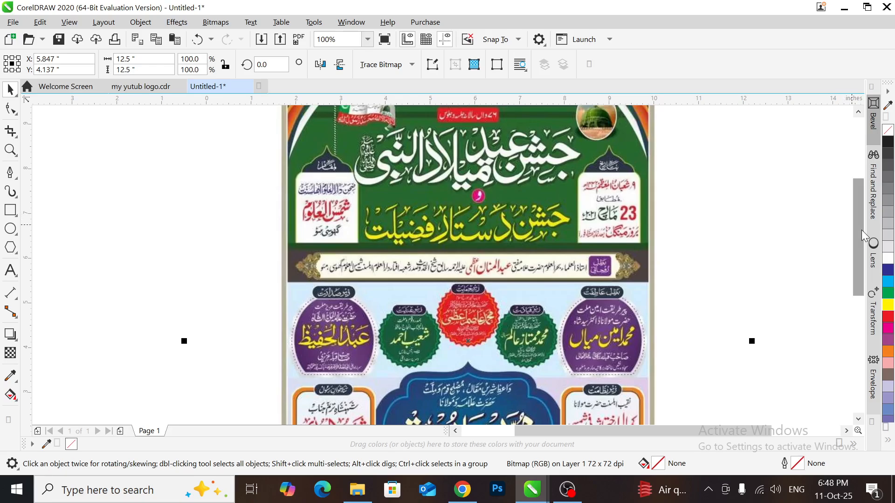
{"action": "left_click_drag", "start_coordinate": [861, 230], "coordinate": [862, 221]}
{"action": "left_click", "coordinate": [782, 195]}
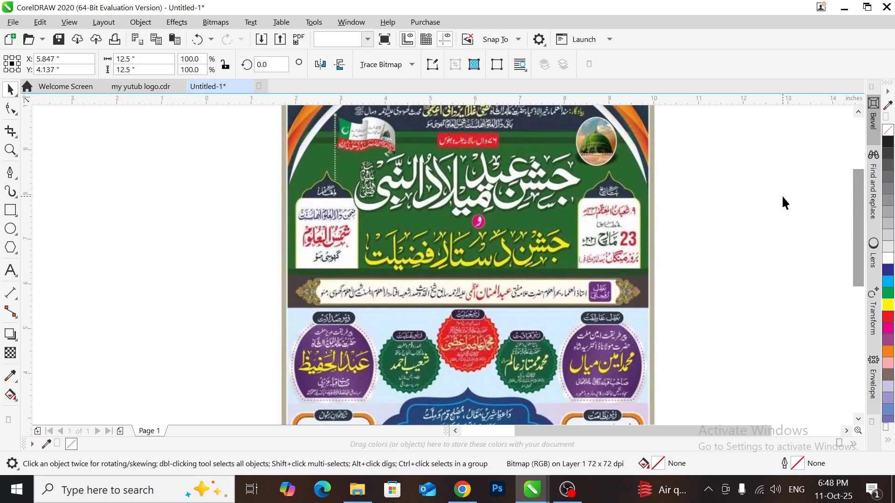
{"action": "left_click", "coordinate": [9, 211]}
{"action": "left_click_drag", "start_coordinate": [326, 143], "coordinate": [597, 225]}
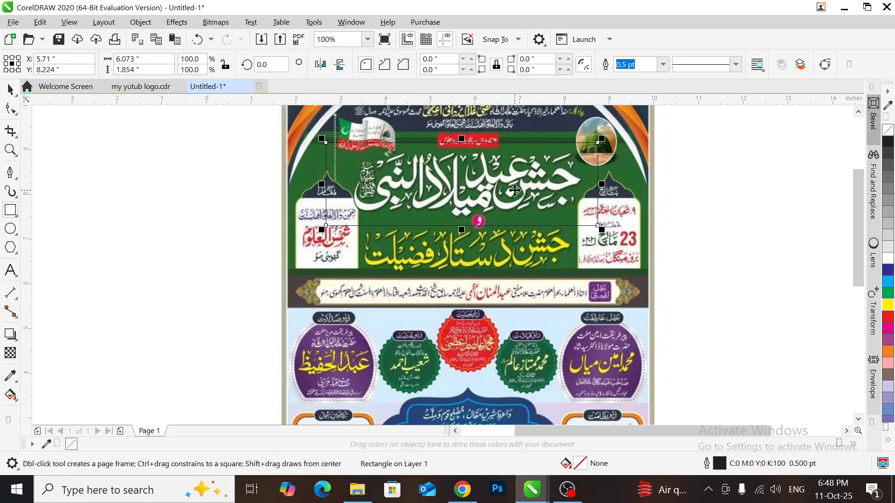
{"action": "key", "text": "space"}
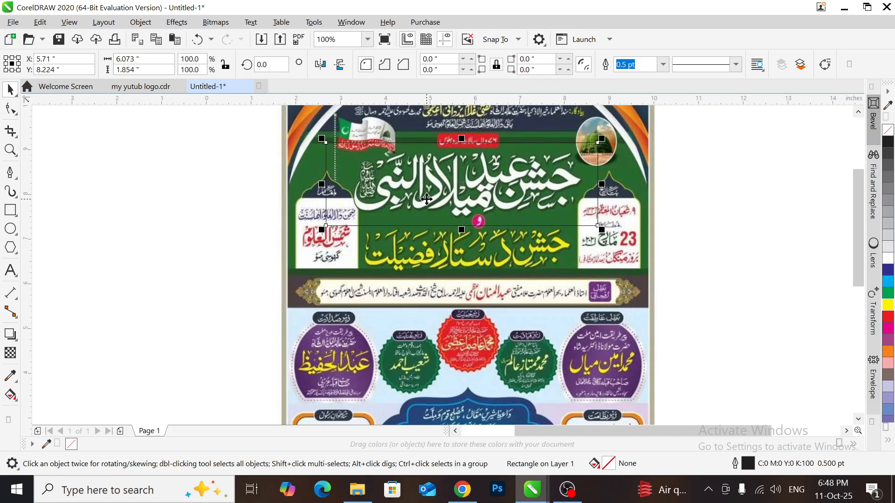
Intersect the rectangle with the poster image to extract the headline area, and delete the original poster.
{"action": "left_click", "coordinate": [555, 279], "text": "shift"}
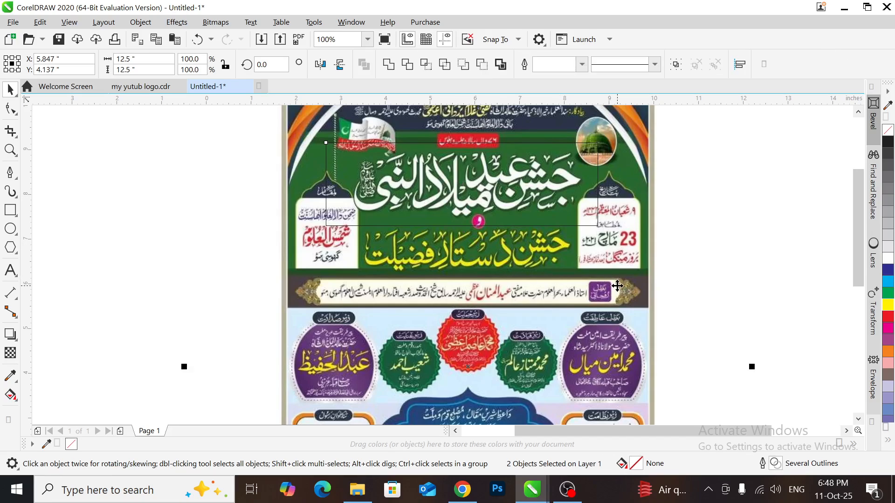
{"action": "left_click", "coordinate": [426, 65]}
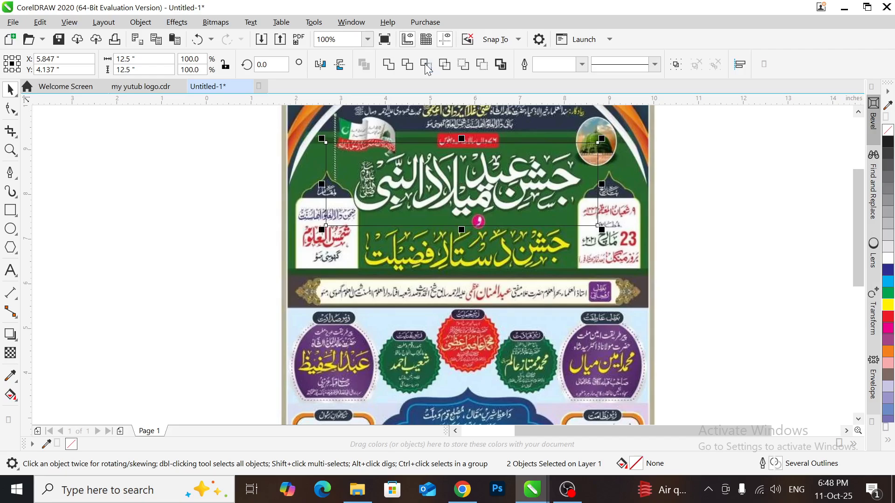
{"action": "left_click", "coordinate": [590, 329]}
{"action": "key", "text": "Delete"}
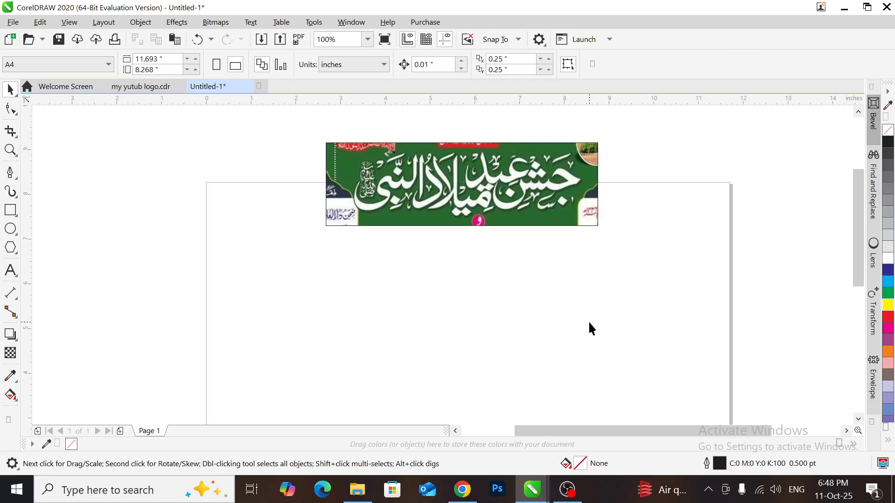
Remove the leftover rectangle outline and center the cropped headline image on the page.
{"action": "left_click", "coordinate": [494, 205]}
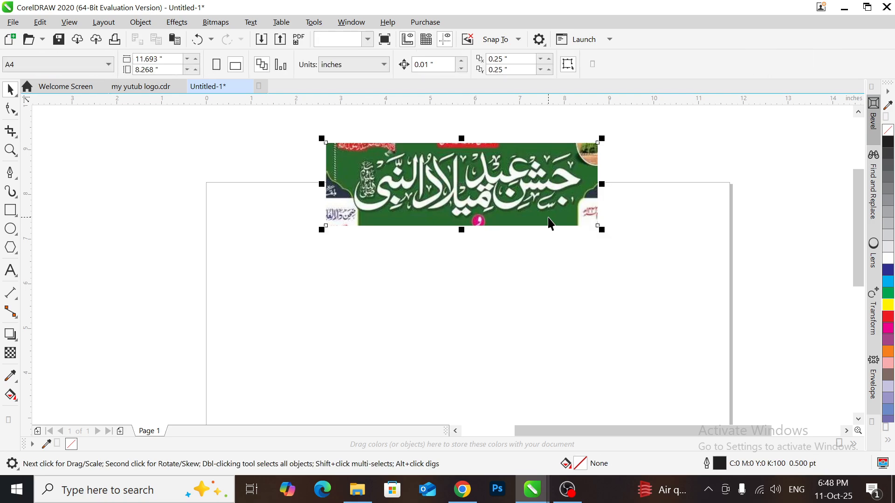
{"action": "key", "text": "p"}
{"action": "key", "text": "shift+F2"}
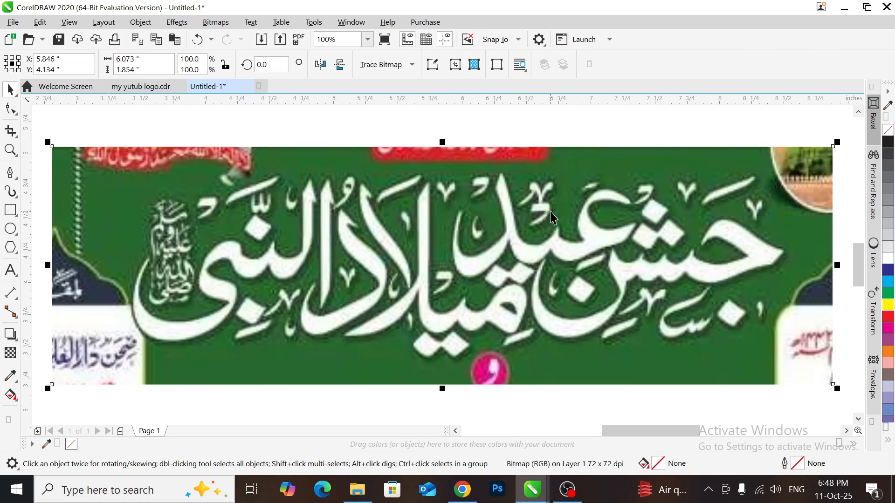
{"action": "scroll", "coordinate": [562, 339], "scroll_direction": "down", "scroll_amount": 2}
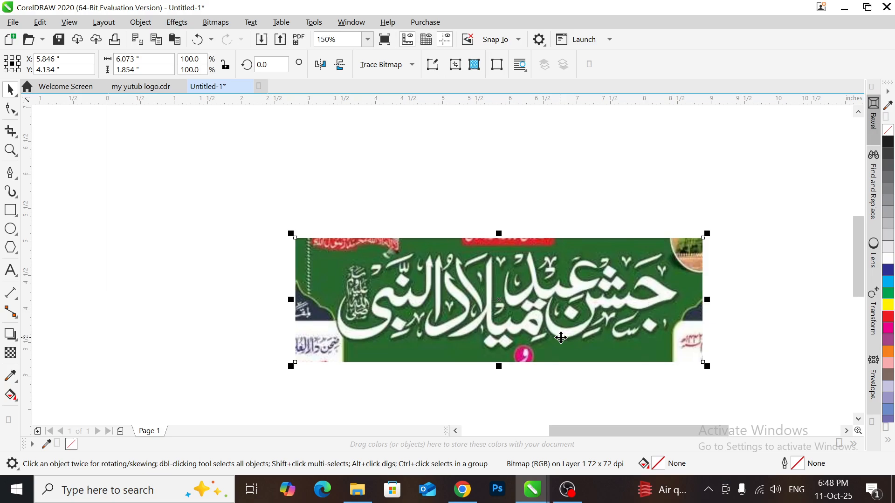
Convert the cropped headline image to 8-bit grayscale mode.
{"action": "left_click", "coordinate": [215, 22]}
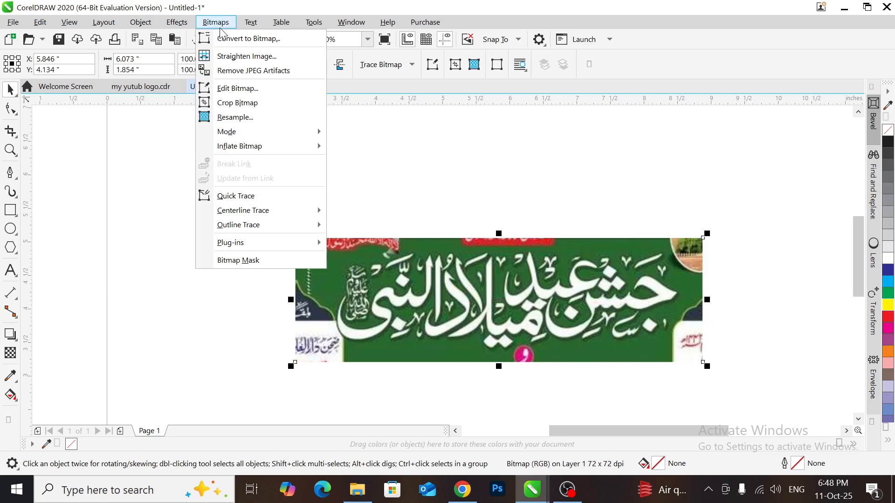
{"action": "mouse_move", "coordinate": [259, 132]}
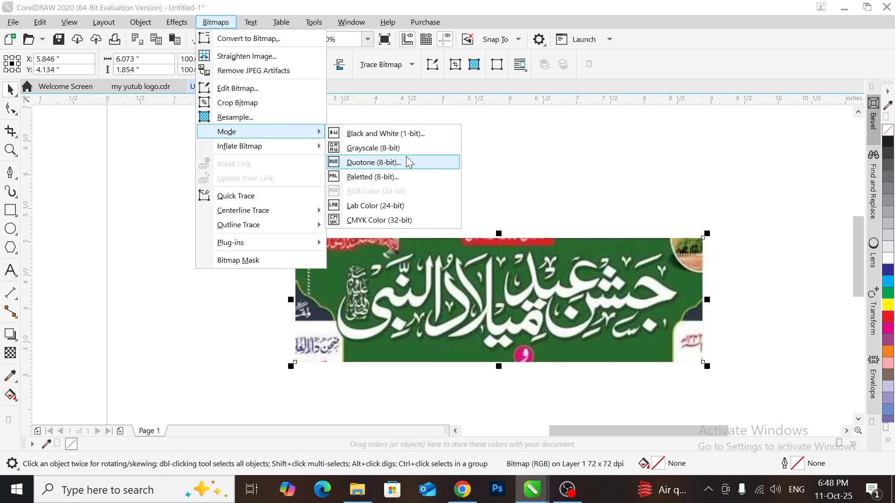
{"action": "left_click", "coordinate": [404, 150]}
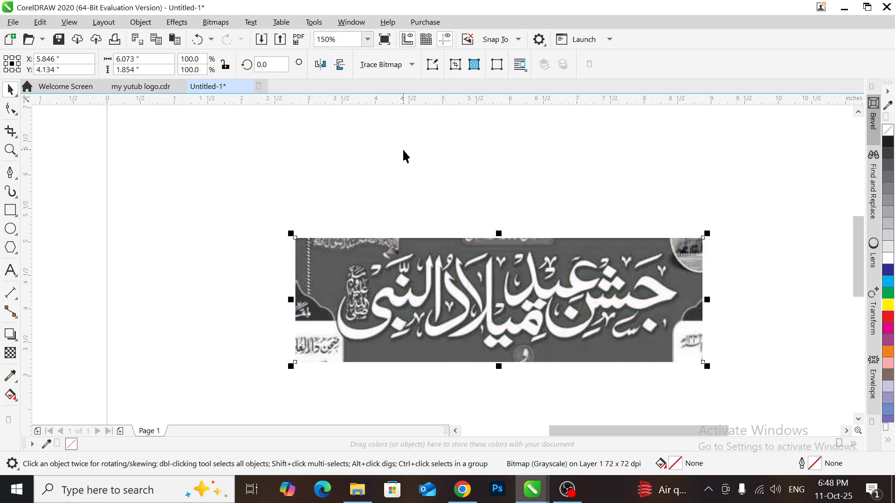
Convert the grayscale headline to a Black and White (1-bit) bitmap at 300 dpi.
{"action": "left_click", "coordinate": [216, 22]}
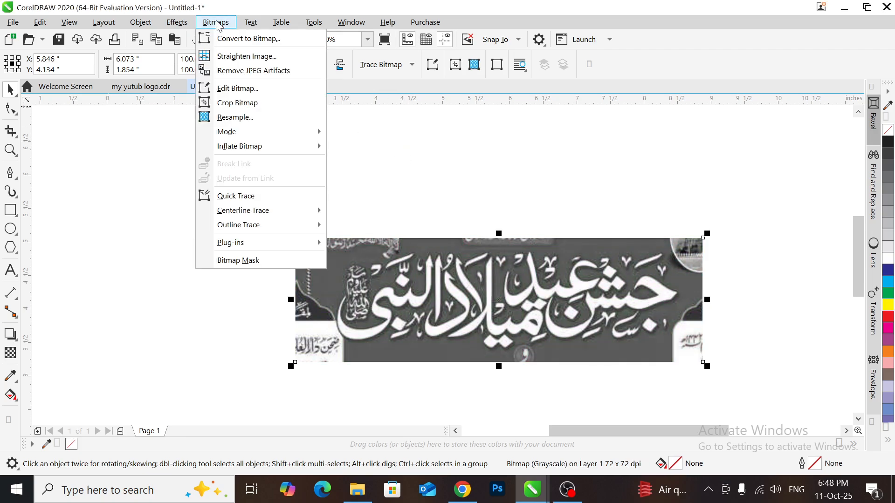
{"action": "left_click", "coordinate": [231, 39]}
{"action": "left_click", "coordinate": [460, 207]}
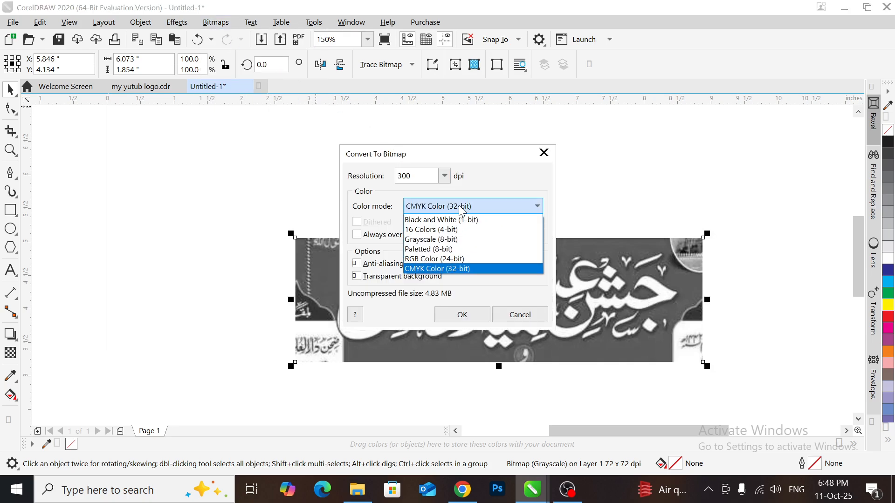
{"action": "left_click", "coordinate": [477, 223]}
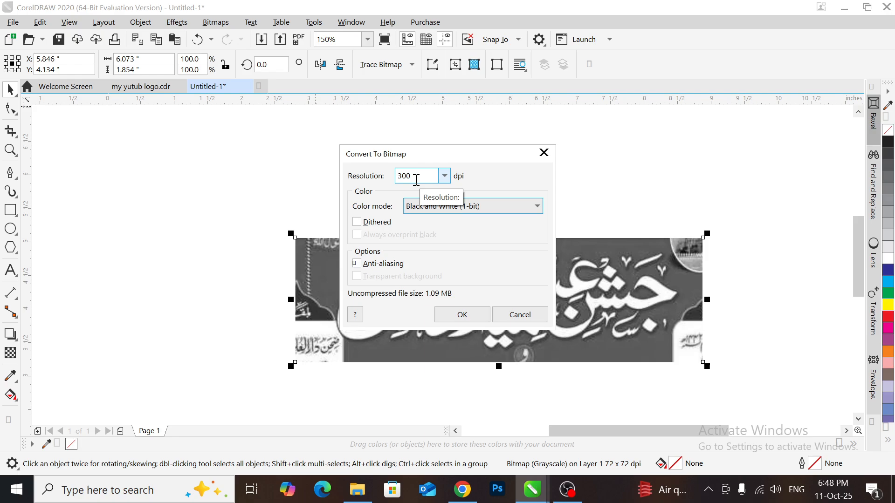
{"action": "left_click", "coordinate": [465, 314]}
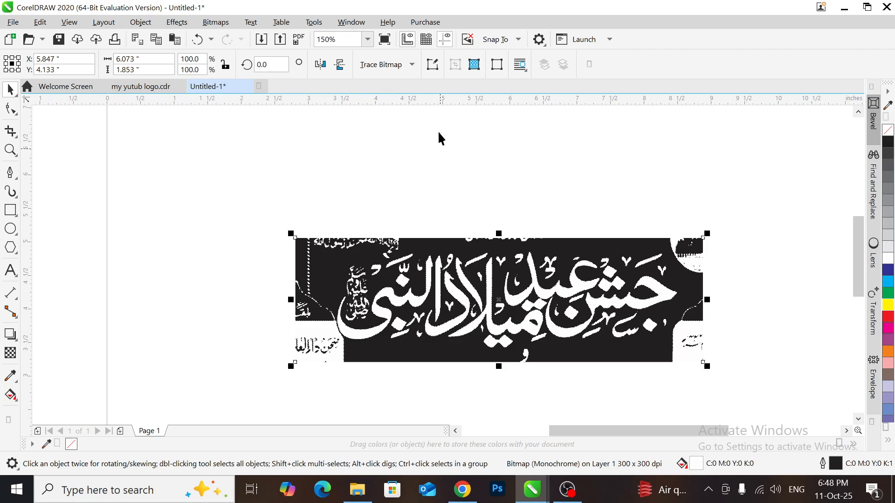
Outline-trace the monochrome headline bitmap as a High Quality Image, with the background color removed automatically.
{"action": "left_click", "coordinate": [414, 66]}
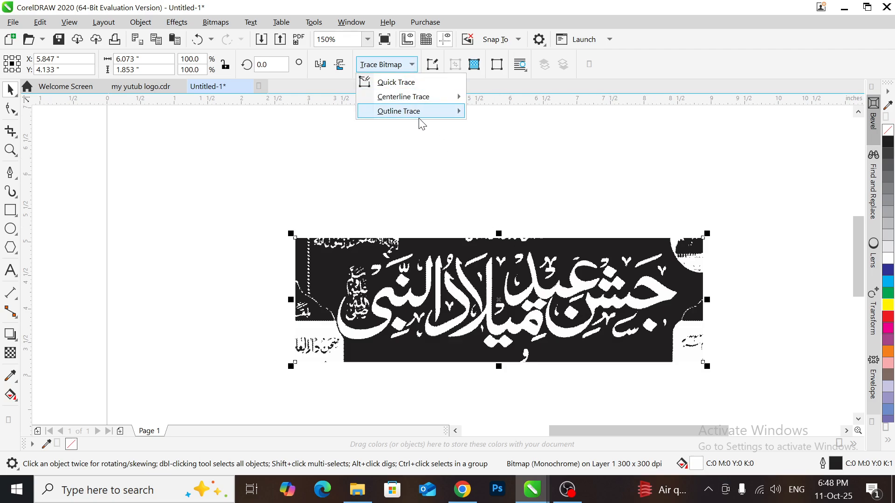
{"action": "mouse_move", "coordinate": [420, 112]}
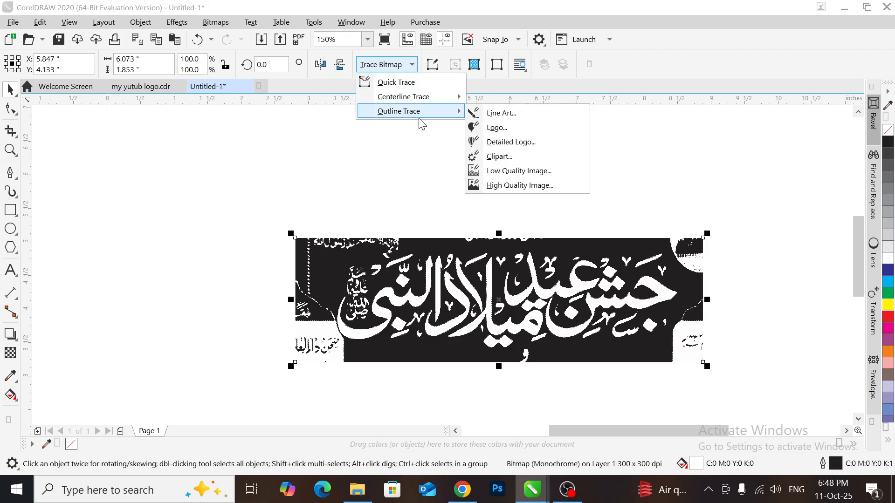
{"action": "left_click", "coordinate": [528, 186]}
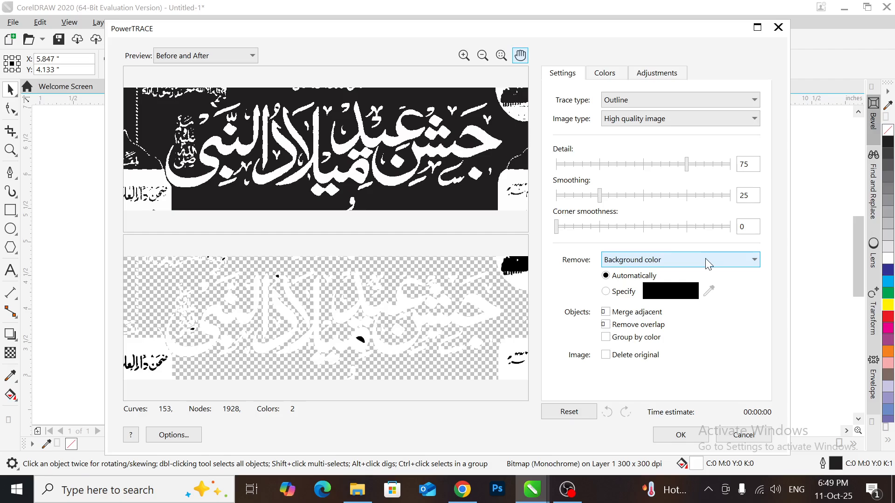
{"action": "left_click", "coordinate": [685, 435]}
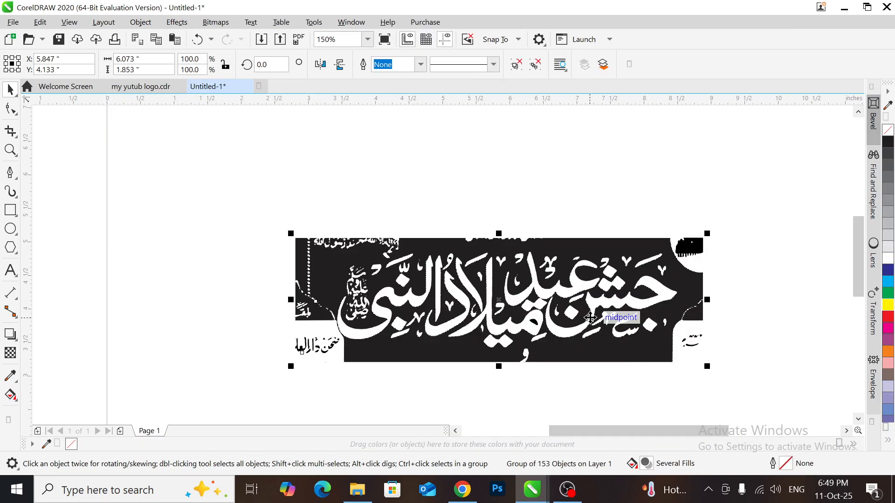
Move the traced group above the source bitmap and delete the bitmap.
{"action": "mouse_move", "coordinate": [588, 310]}
{"action": "left_mouse_down"}
{"action": "mouse_move", "coordinate": [500, 177]}
{"action": "mouse_move", "coordinate": [495, 150]}
{"action": "left_mouse_up"}
{"action": "left_click_drag", "start_coordinate": [495, 145], "coordinate": [493, 142]}
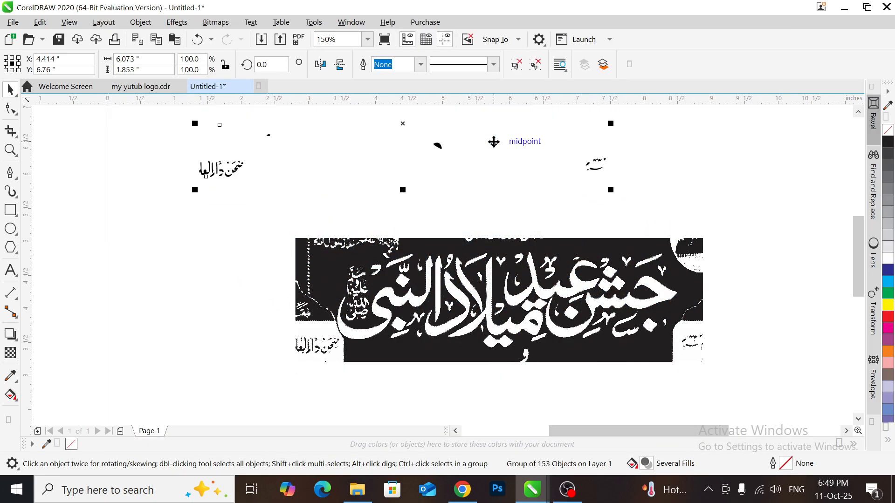
{"action": "left_click", "coordinate": [584, 327]}
{"action": "key", "text": "Delete"}
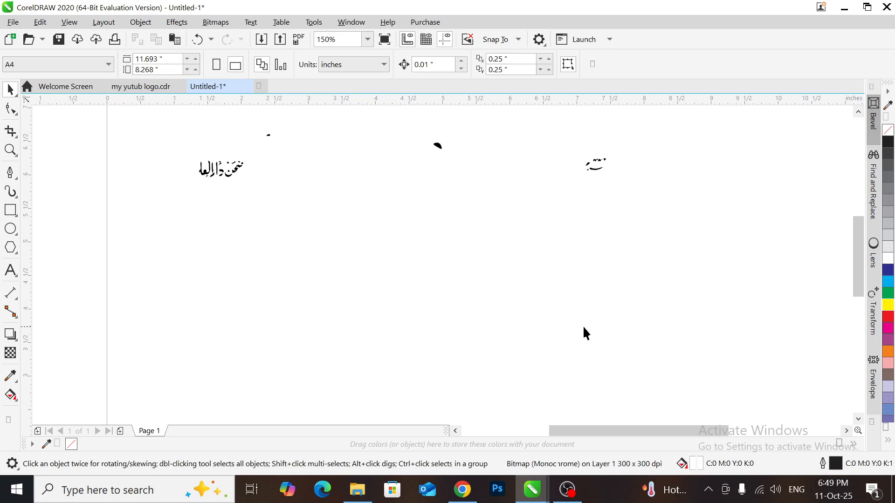
Draw a rectangle about 7.85 by 2.99 inches below the traced artwork and fill it with yellow.
{"action": "left_click", "coordinate": [10, 210]}
{"action": "left_click_drag", "start_coordinate": [196, 216], "coordinate": [723, 417]}
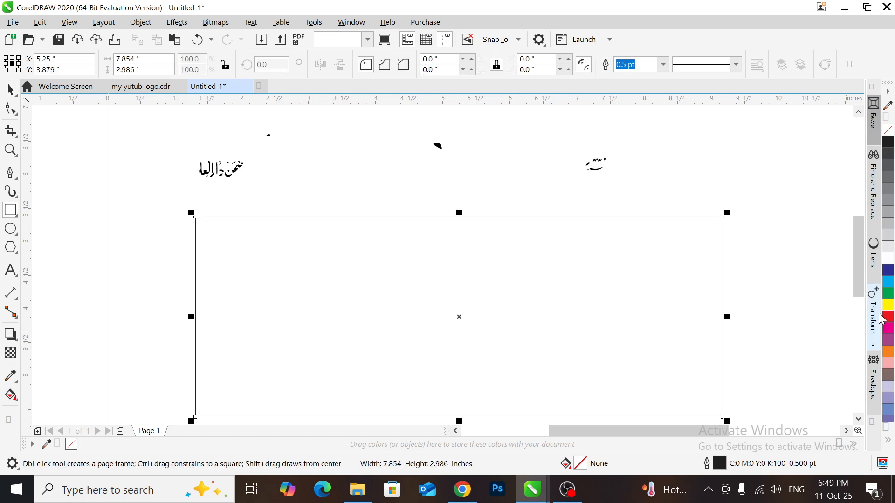
{"action": "left_click", "coordinate": [888, 305]}
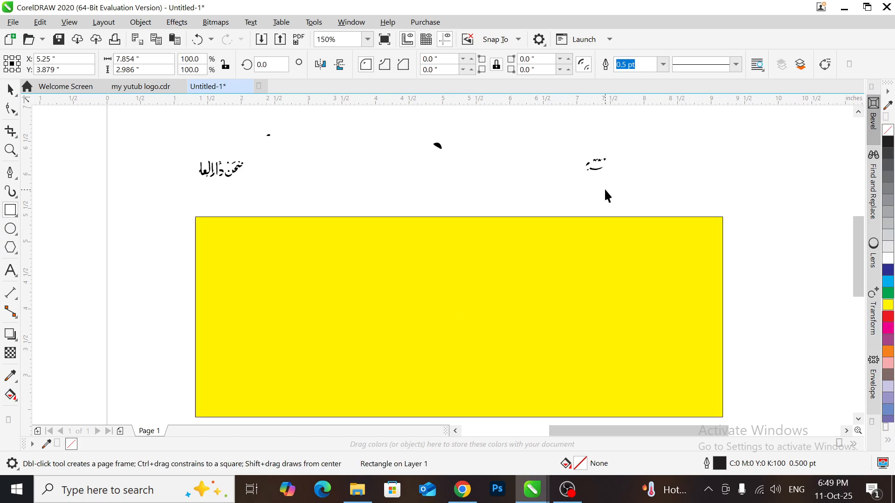
Move the traced artwork onto the yellow rectangle and bring it to the front.
{"action": "key", "text": "space"}
{"action": "left_click", "coordinate": [597, 161]}
{"action": "left_click_drag", "start_coordinate": [597, 161], "coordinate": [649, 355]}
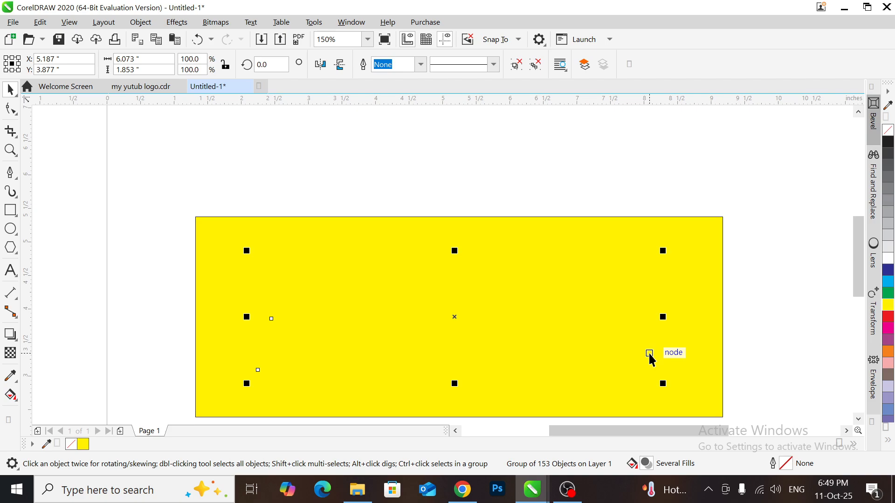
{"action": "key", "text": "shift+Page_Up"}
{"action": "key", "text": "F4"}
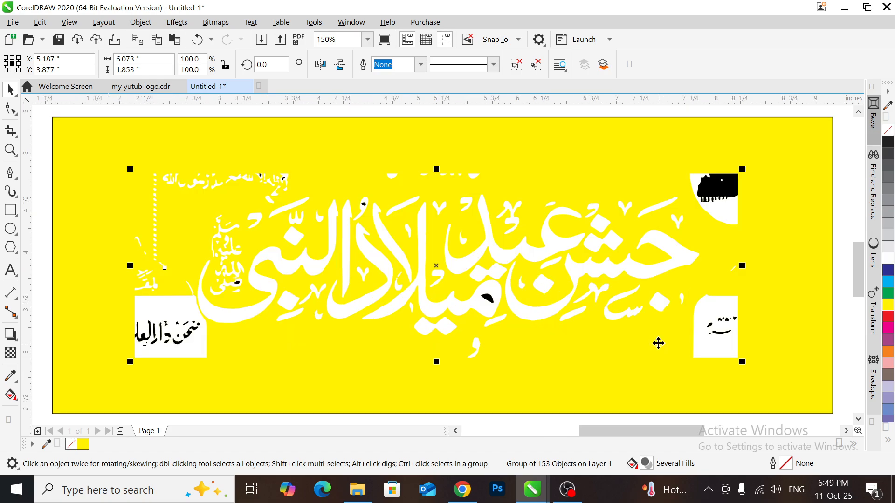
Change the backing rectangle's fill to dark blue and ungroup the traced artwork.
{"action": "left_click", "coordinate": [773, 120]}
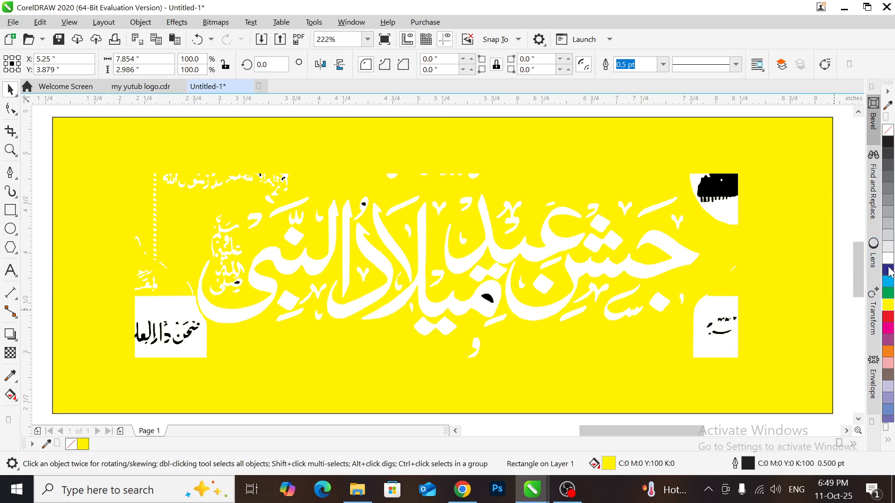
{"action": "left_click", "coordinate": [888, 270]}
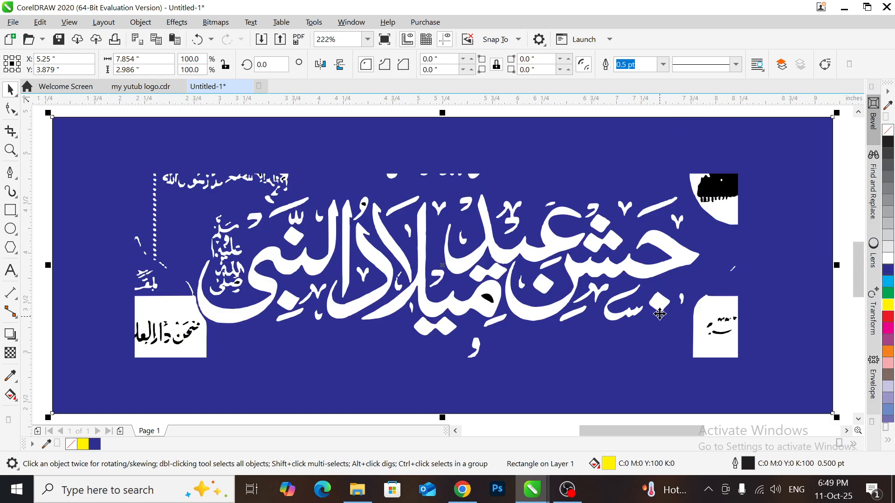
{"action": "left_click", "coordinate": [677, 262]}
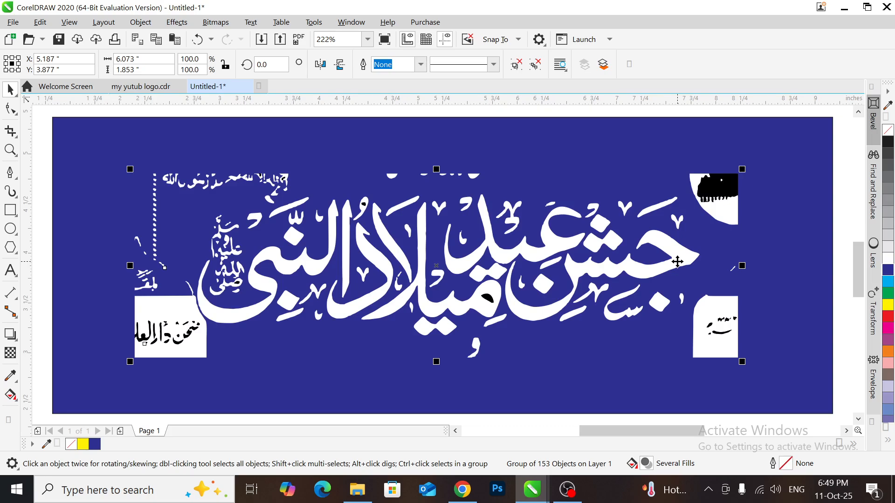
{"action": "key", "text": "ctrl+u"}
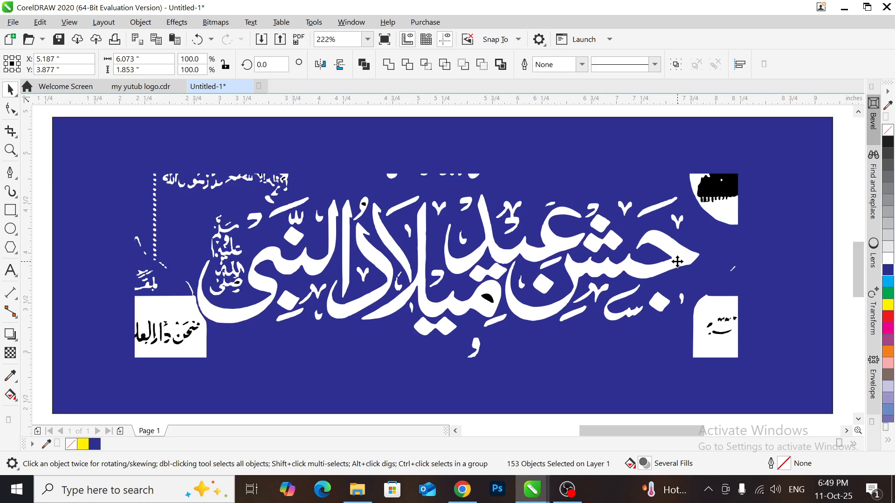
Delete the stray traced fragments to the right of the headline, including both corner pieces and the small sliver.
{"action": "left_click_drag", "start_coordinate": [624, 125], "coordinate": [727, 197]}
{"action": "left_click", "coordinate": [835, 193]}
{"action": "left_click_drag", "start_coordinate": [833, 159], "coordinate": [688, 230]}
{"action": "key", "text": "Delete"}
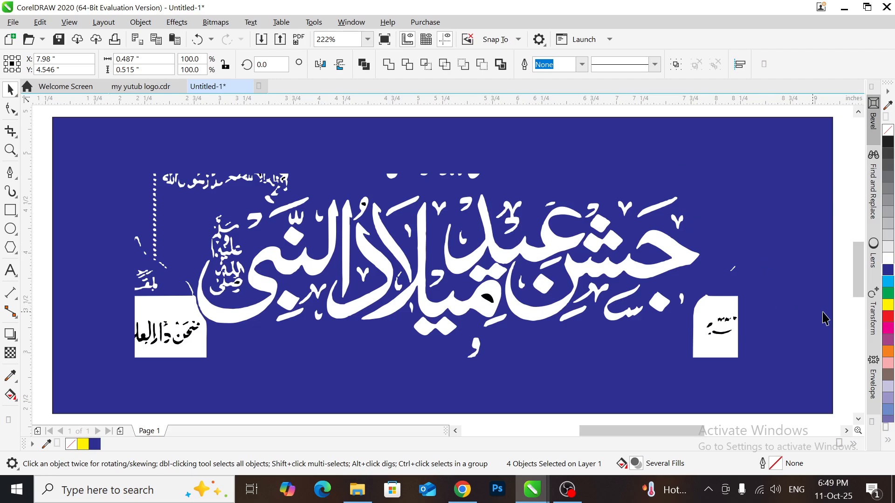
{"action": "left_click_drag", "start_coordinate": [837, 286], "coordinate": [692, 387]}
{"action": "key", "text": "Delete"}
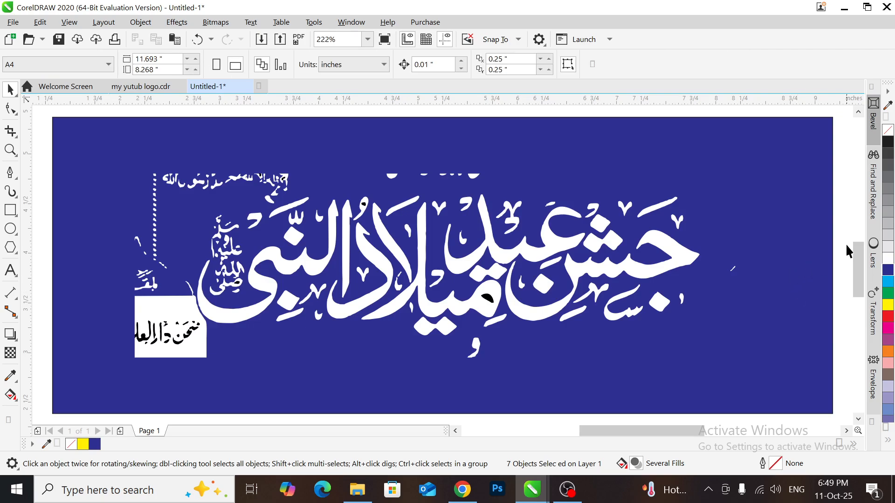
{"action": "left_click_drag", "start_coordinate": [845, 242], "coordinate": [711, 321]}
{"action": "key", "text": "Delete"}
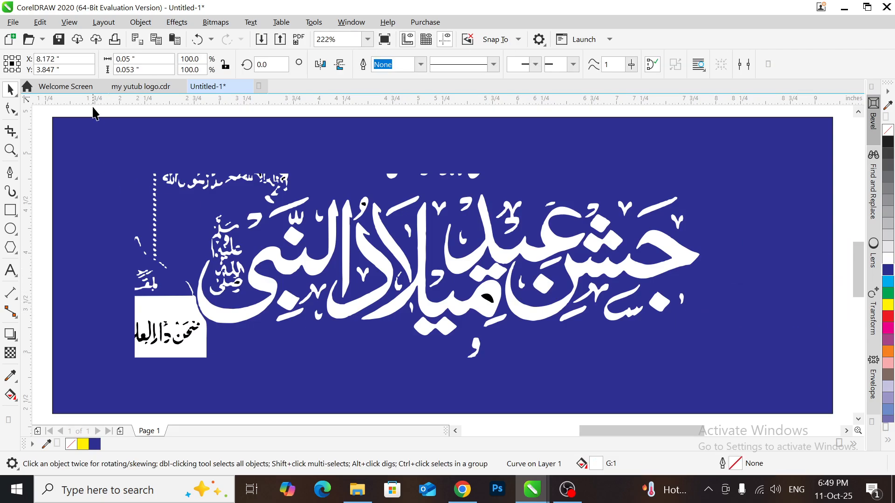
Delete the partial text and small traced fragments above the headline.
{"action": "left_click_drag", "start_coordinate": [86, 110], "coordinate": [306, 195]}
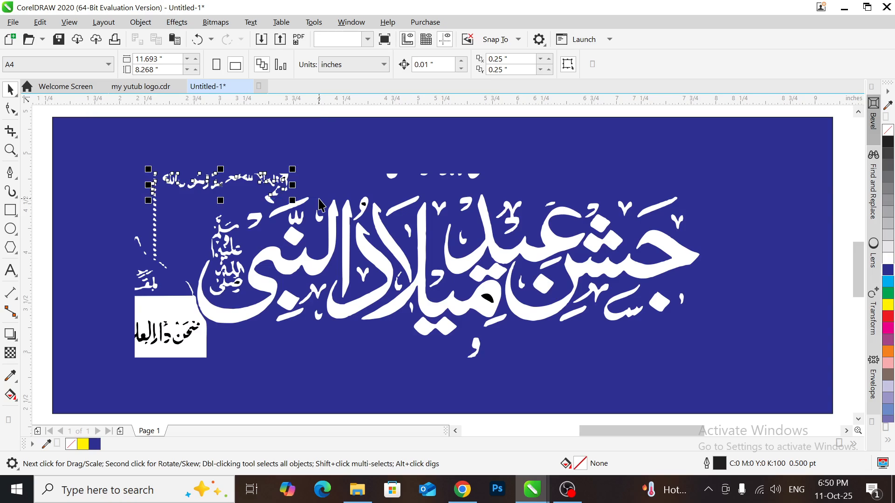
{"action": "key", "text": "Delete"}
{"action": "left_click_drag", "start_coordinate": [349, 116], "coordinate": [524, 192]}
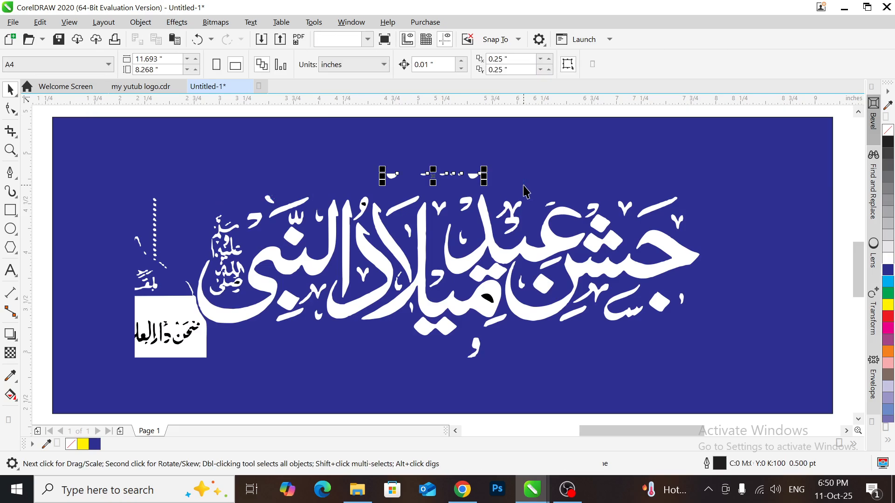
Delete the dotted line, text fragments and white block to the left of the headline.
{"action": "left_click_drag", "start_coordinate": [40, 289], "coordinate": [216, 372]}
{"action": "key", "text": "Escape"}
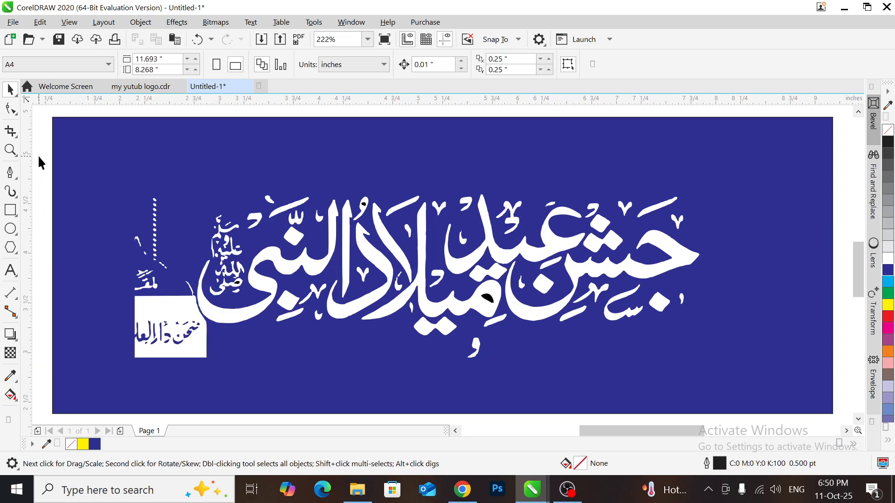
{"action": "mouse_move", "coordinate": [39, 159]}
{"action": "left_mouse_down"}
{"action": "mouse_move", "coordinate": [156, 259]}
{"action": "mouse_move", "coordinate": [197, 326]}
{"action": "left_mouse_up"}
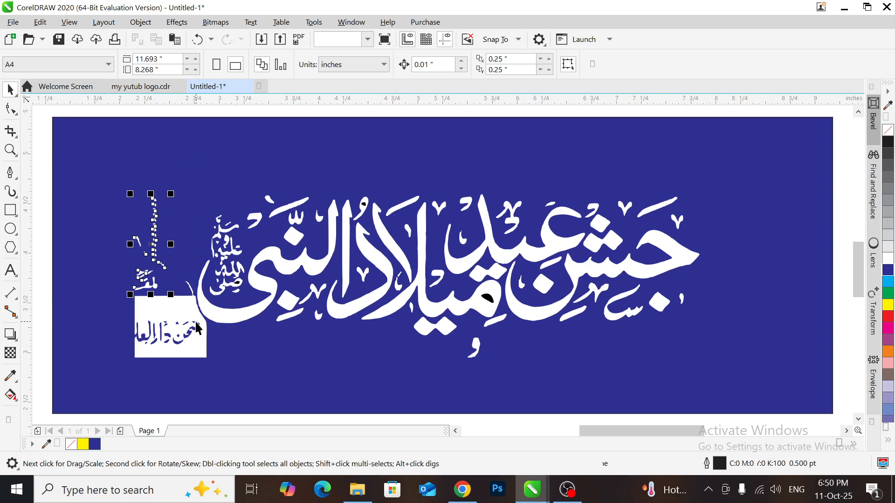
{"action": "left_click", "coordinate": [177, 347]}
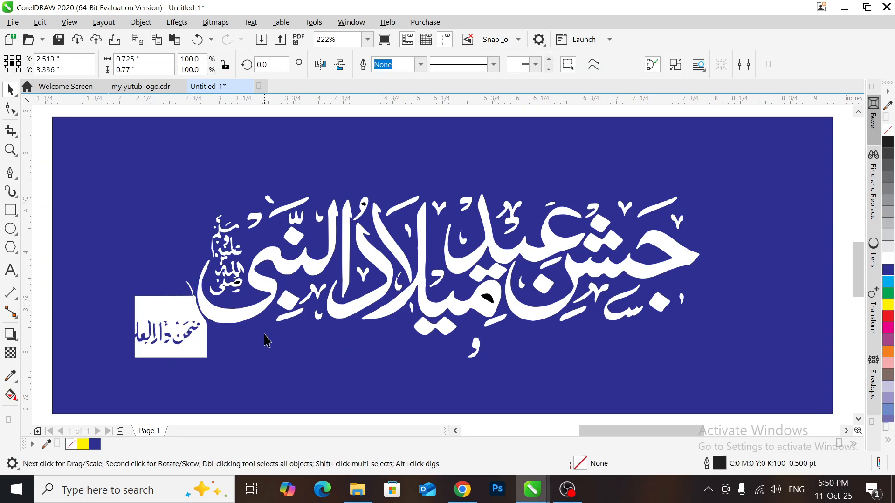
{"action": "key", "text": "Delete"}
Delete the stray letter below the headline and the black specks inside two of its main letters.
{"action": "left_click", "coordinate": [474, 349]}
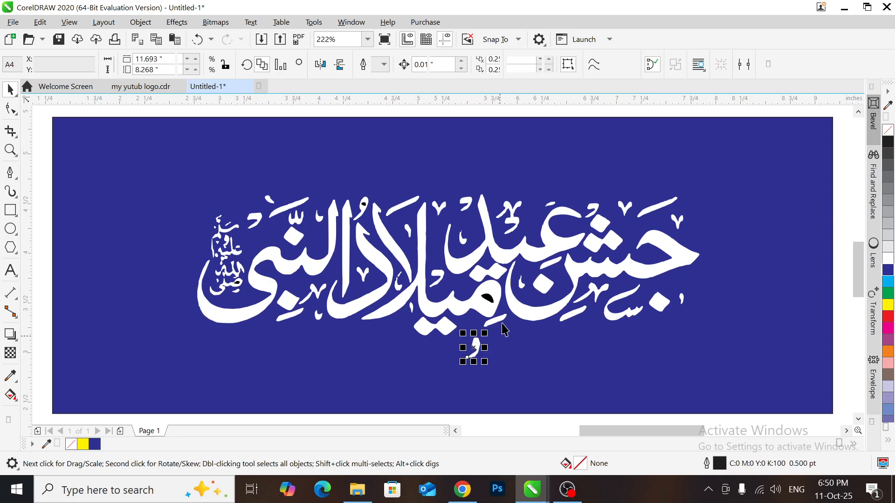
{"action": "key", "text": "Delete"}
{"action": "left_click", "coordinate": [487, 297]}
{"action": "key", "text": "Delete"}
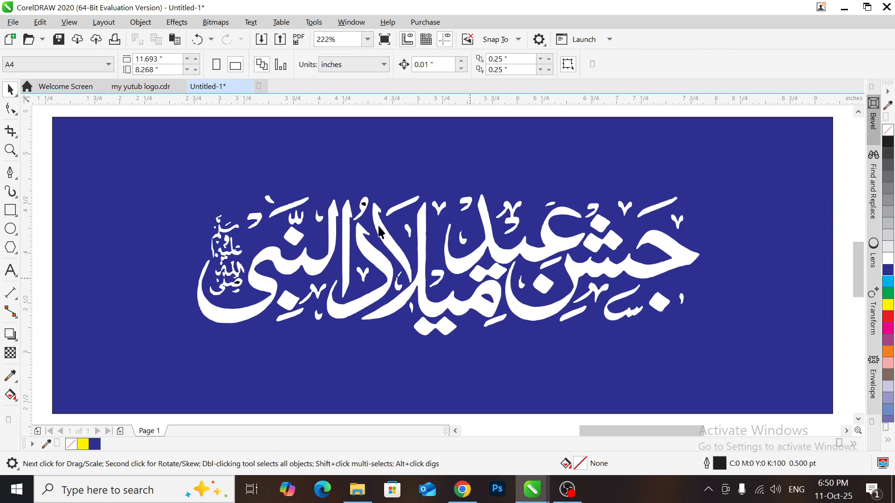
{"action": "left_click", "coordinate": [363, 204]}
{"action": "key", "text": "Delete"}
Delete the black speck in the small stacked inscription at the headline's left end, and delete the inscription itself.
{"action": "scroll", "coordinate": [276, 304], "scroll_direction": "up", "scroll_amount": 4}
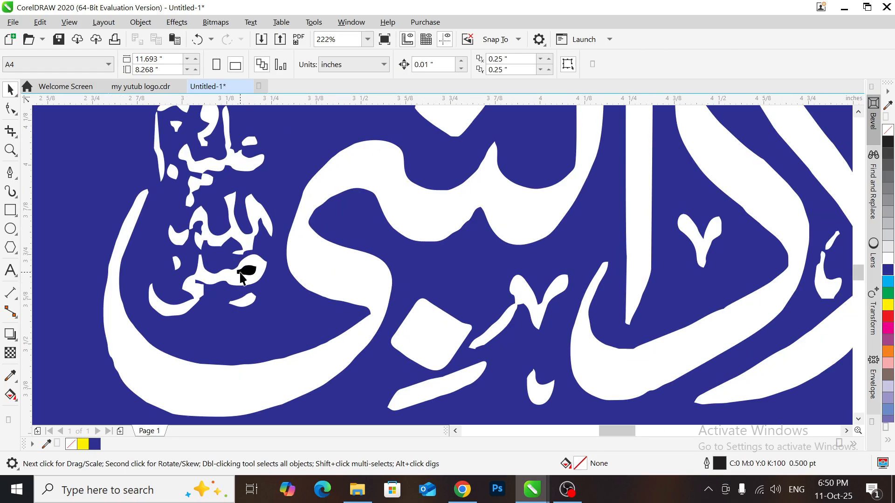
{"action": "left_click", "coordinate": [245, 270]}
{"action": "key", "text": "Delete"}
{"action": "scroll", "coordinate": [381, 312], "scroll_direction": "down", "scroll_amount": 4}
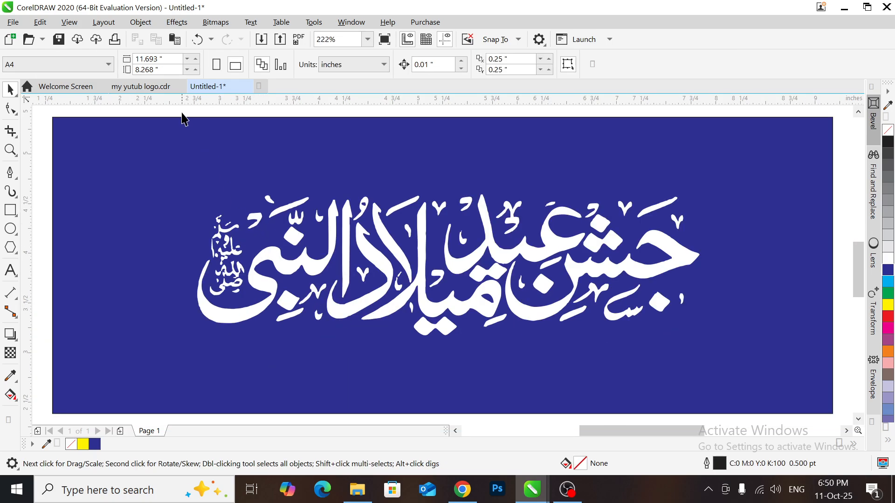
{"action": "left_click_drag", "start_coordinate": [182, 109], "coordinate": [255, 322]}
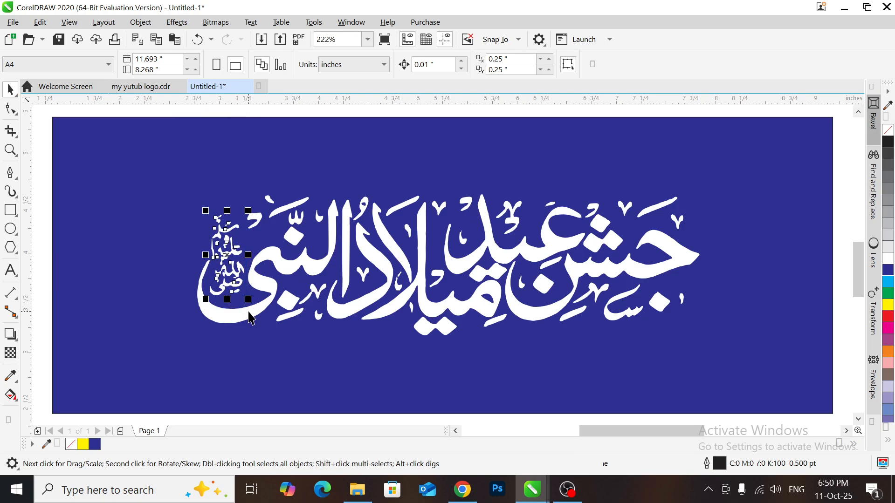
{"action": "key", "text": "Delete"}
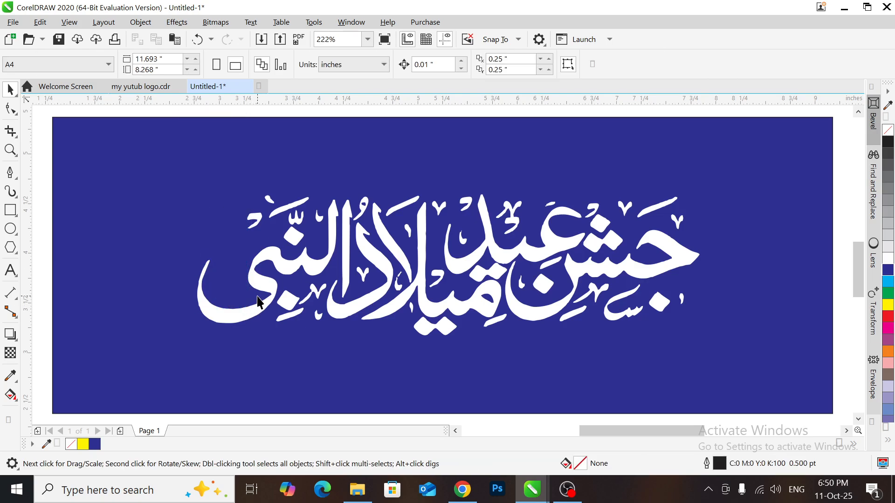
Group all the headline shapes and delete the blue backing rectangle.
{"action": "scroll", "coordinate": [498, 320], "scroll_direction": "down", "scroll_amount": 2}
{"action": "left_click_drag", "start_coordinate": [327, 185], "coordinate": [622, 342]}
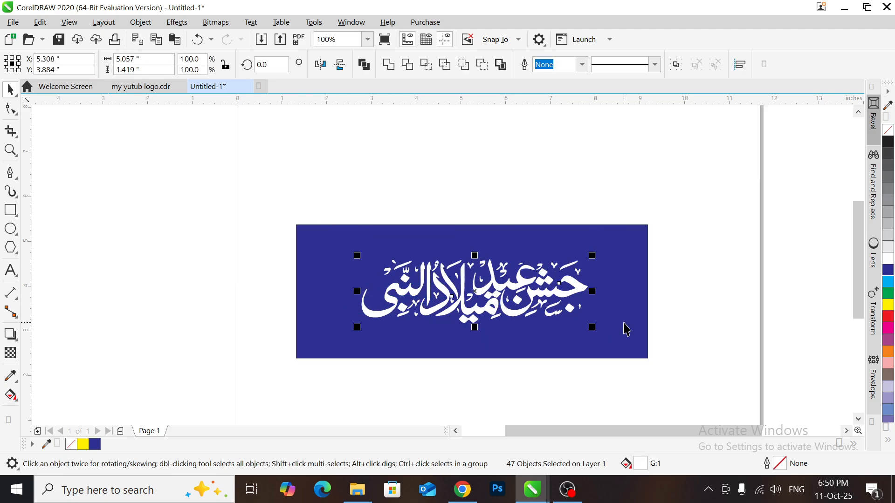
{"action": "left_click", "coordinate": [632, 340]}
{"action": "key", "text": "Delete"}
Try red and dark blue fills on the grouped headline, ending with red.
{"action": "left_click", "coordinate": [540, 294]}
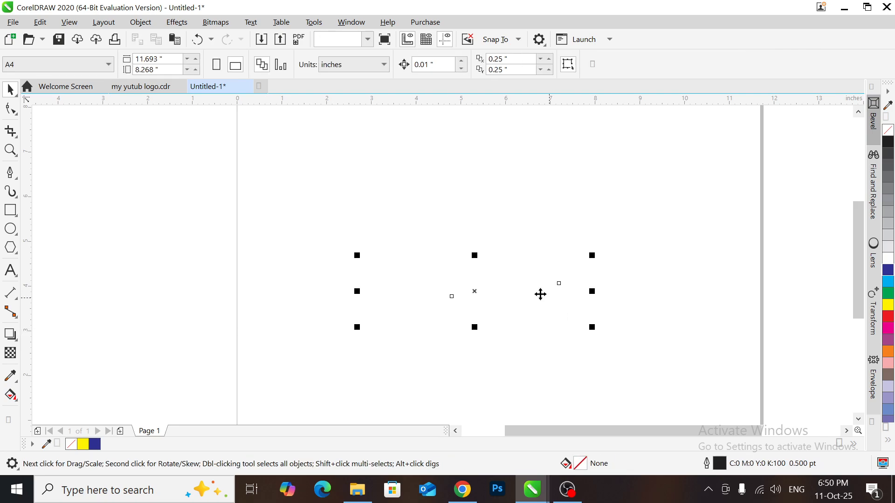
{"action": "left_click", "coordinate": [532, 292]}
{"action": "left_click", "coordinate": [888, 316]}
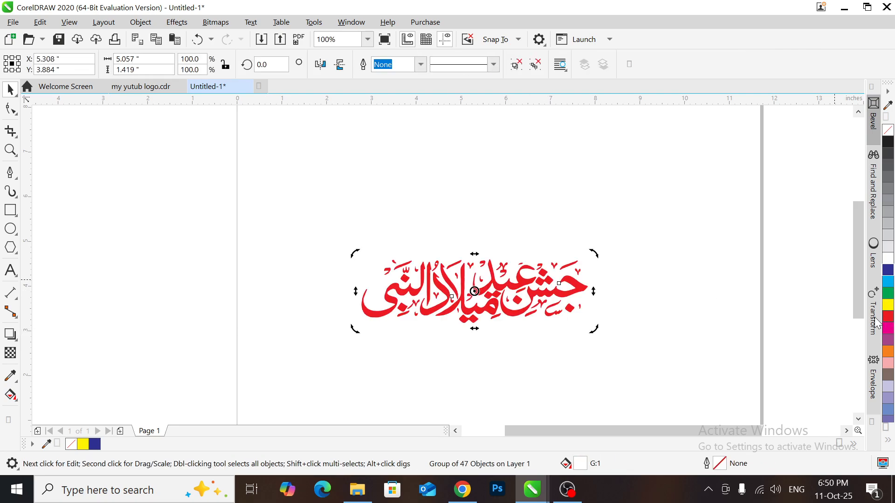
{"action": "left_click", "coordinate": [888, 270]}
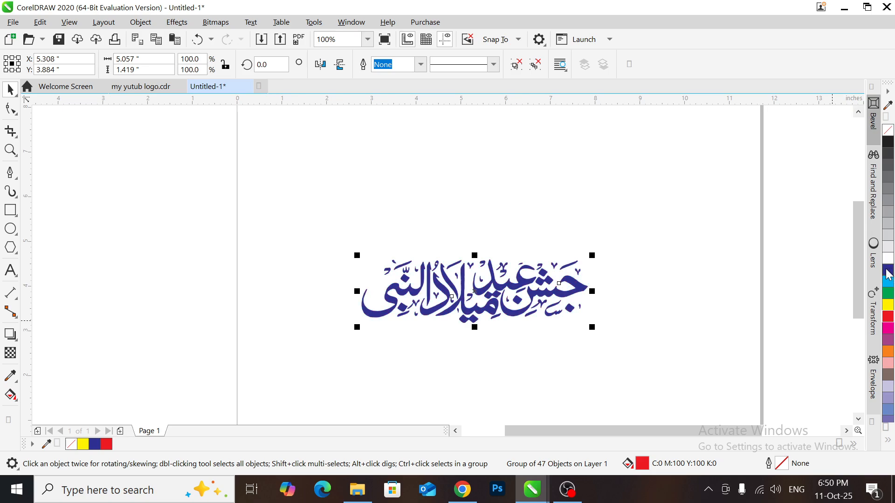
{"action": "left_click", "coordinate": [889, 316]}
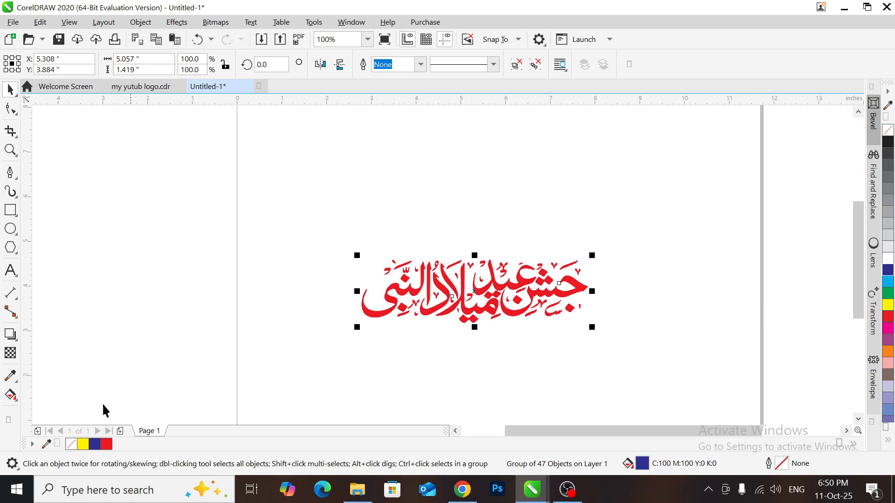
Apply a linear fountain fill across the headline, from red at its left end to PANTONE solid coated violet-blue at its right end.
{"action": "left_click", "coordinate": [15, 401]}
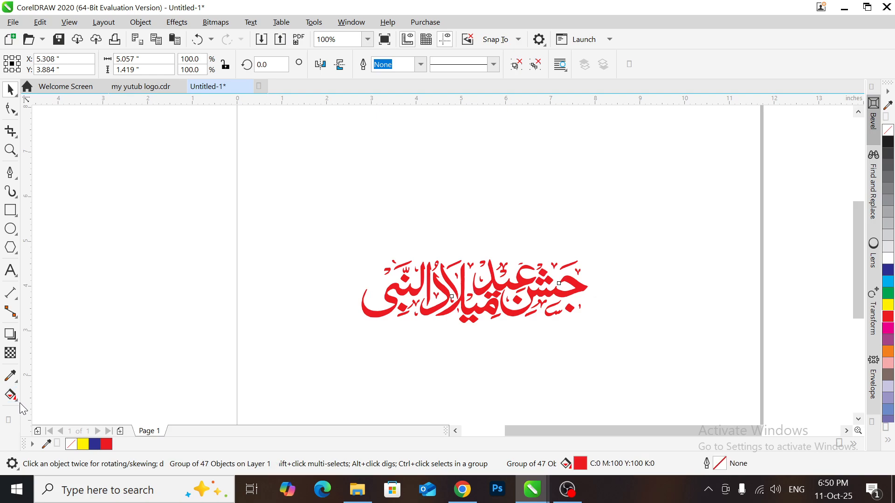
{"action": "left_click", "coordinate": [16, 401]}
{"action": "left_click", "coordinate": [76, 395]}
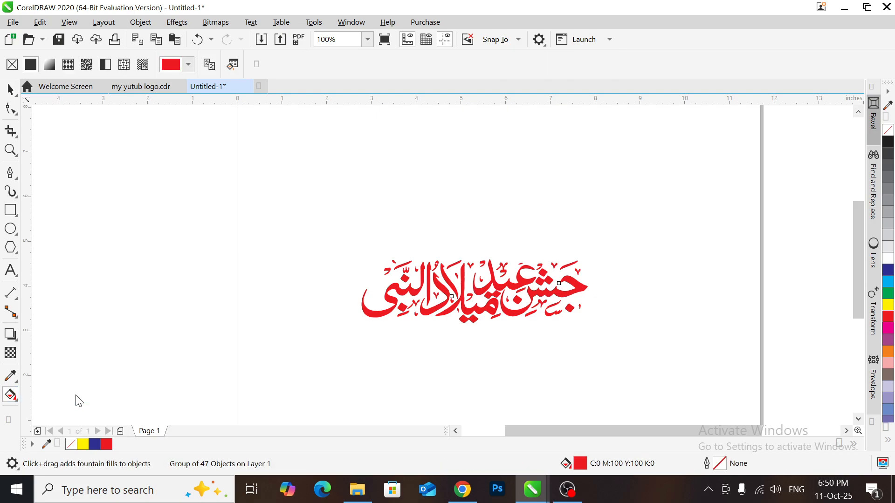
{"action": "left_click_drag", "start_coordinate": [389, 296], "coordinate": [619, 285]}
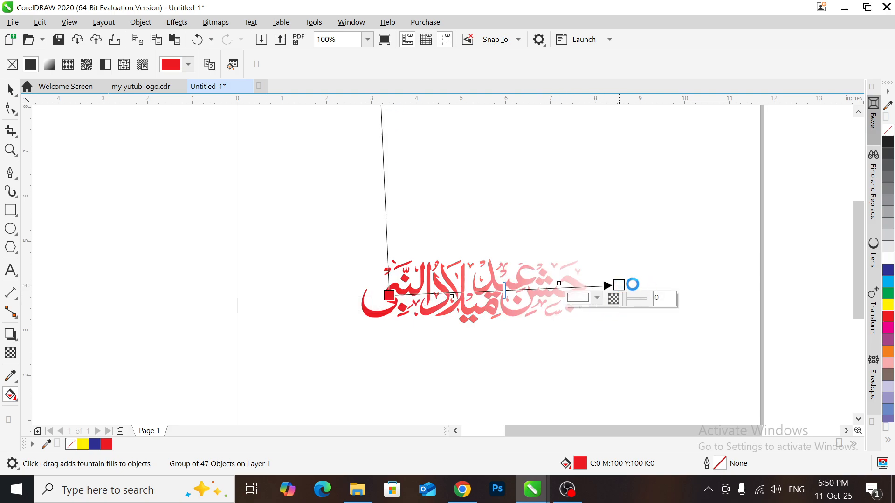
{"action": "left_click", "coordinate": [616, 285]}
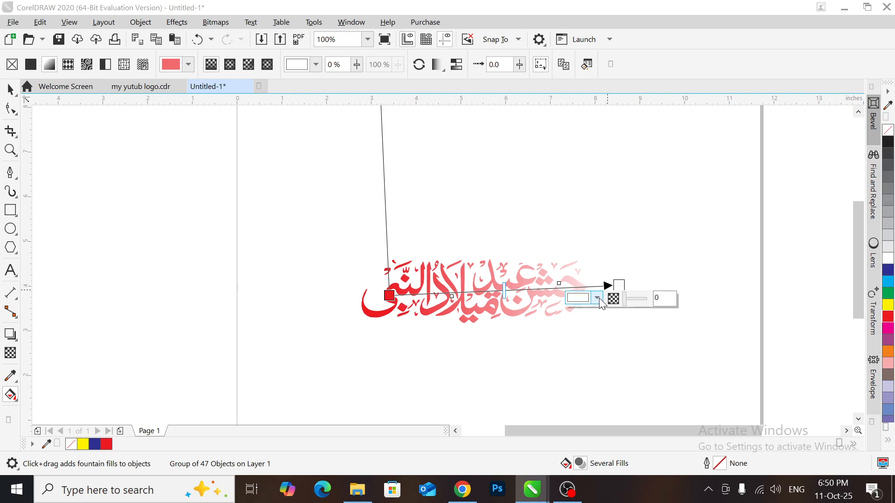
{"action": "left_click", "coordinate": [599, 297]}
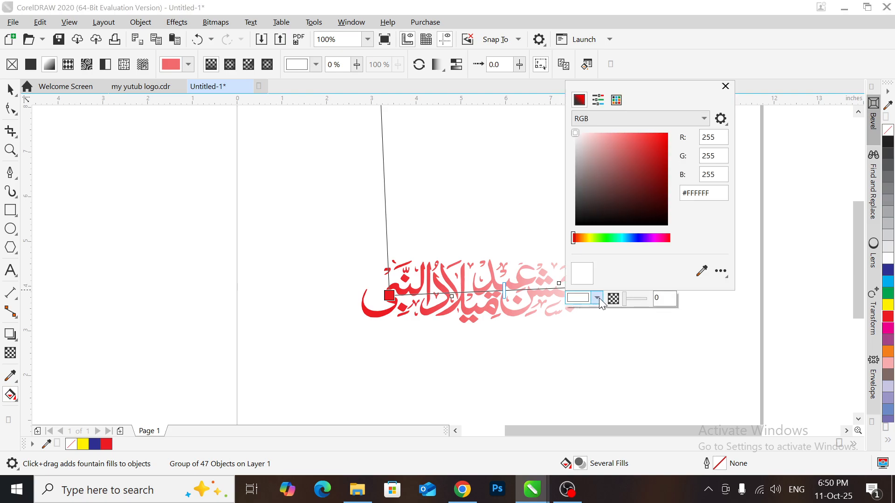
{"action": "left_click", "coordinate": [615, 101]}
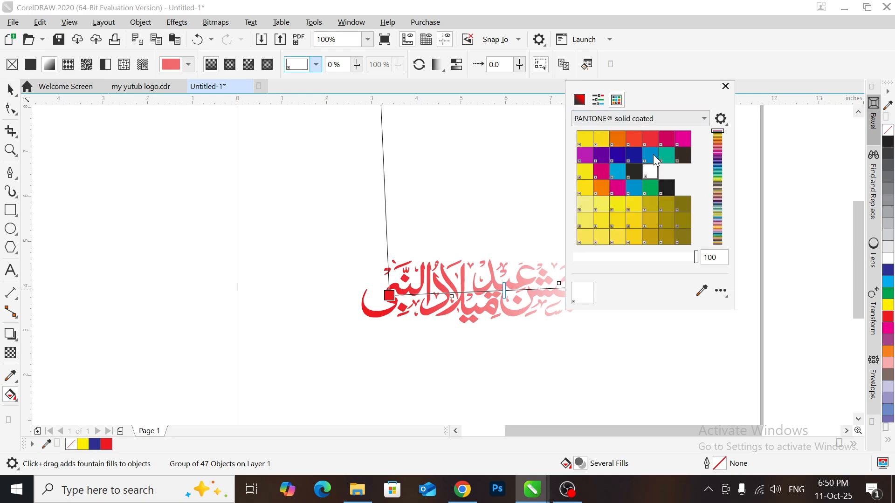
{"action": "left_click", "coordinate": [614, 156]}
Try dark blue and cyan as the gradient's start colour at the headline's left end, ending with red, and deselect the headline.
{"action": "left_click", "coordinate": [391, 301]}
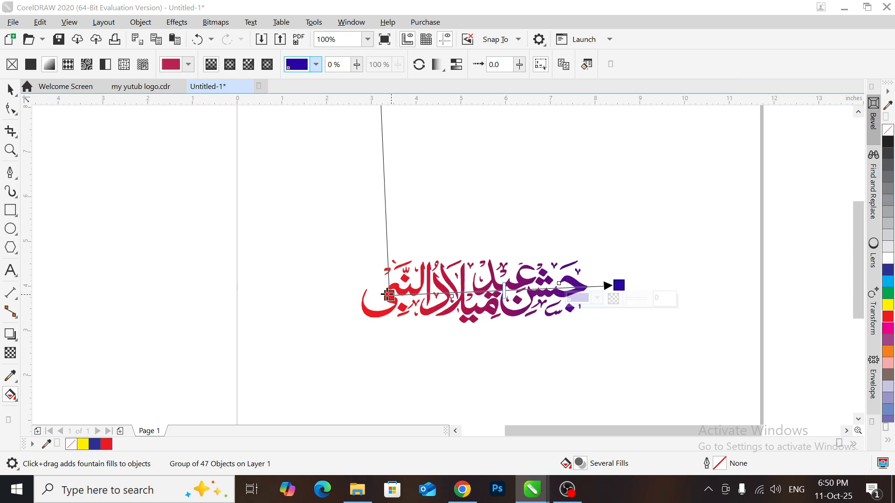
{"action": "left_click", "coordinate": [389, 296]}
{"action": "left_click", "coordinate": [366, 309]}
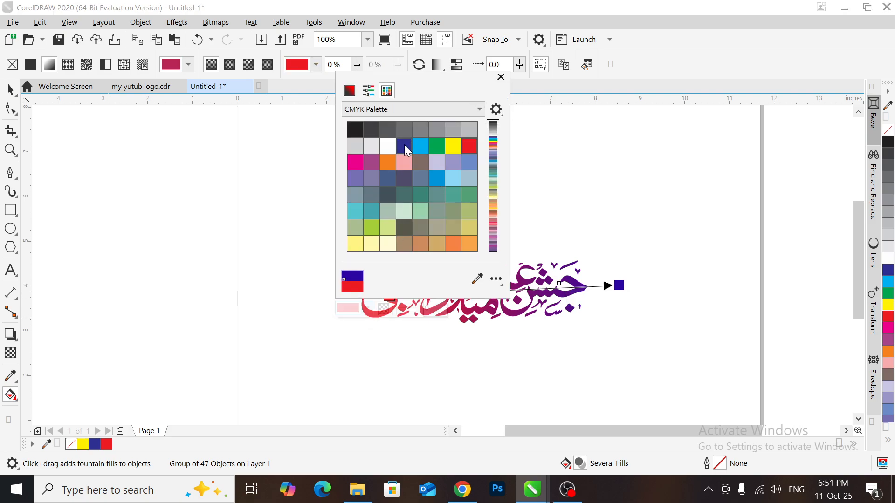
{"action": "left_click", "coordinate": [404, 144]}
{"action": "left_click", "coordinate": [420, 146]}
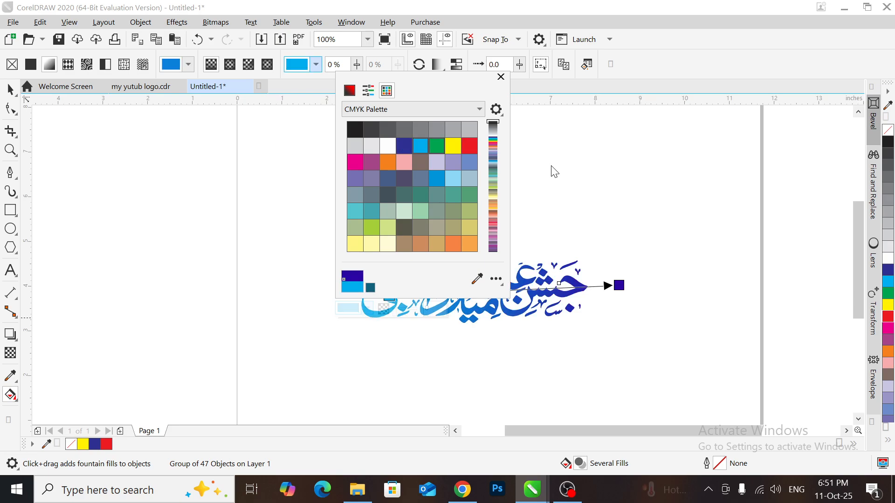
{"action": "left_click", "coordinate": [577, 161]}
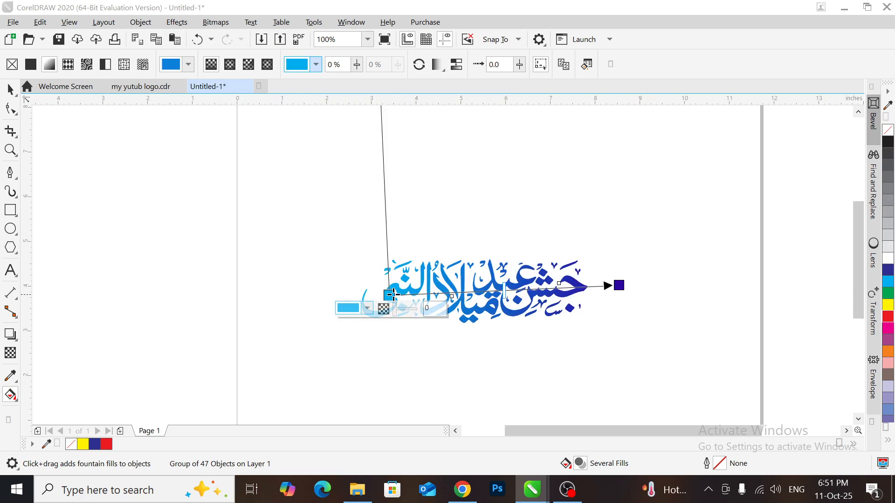
{"action": "left_click", "coordinate": [369, 306]}
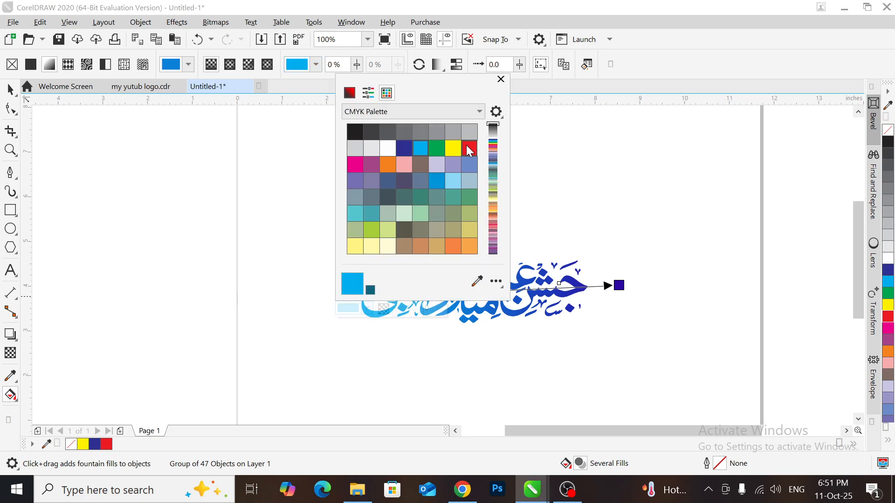
{"action": "left_click", "coordinate": [467, 144]}
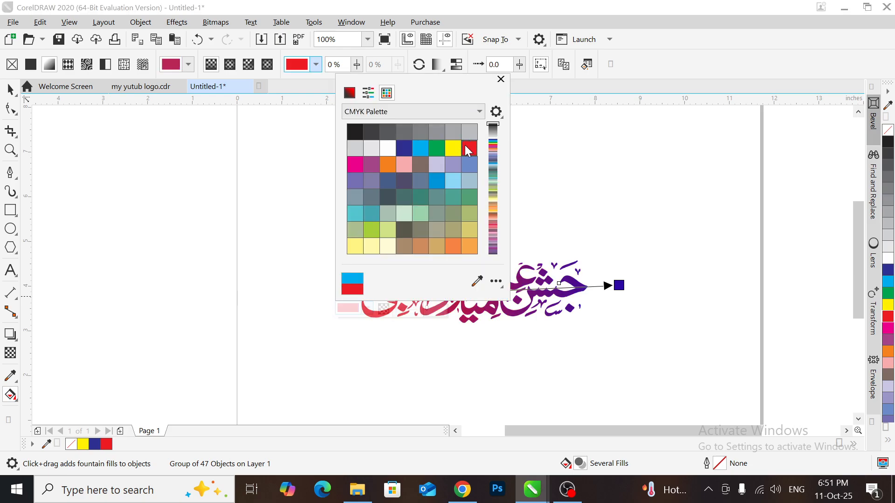
{"action": "left_click", "coordinate": [14, 90]}
{"action": "key", "text": "space"}
{"action": "left_click", "coordinate": [689, 243]}
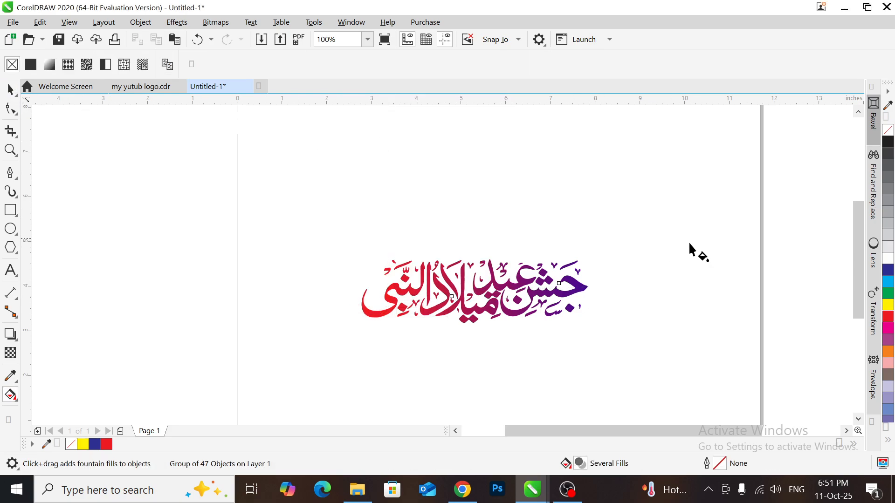
Delete the gradient-filled headline group from the page.
{"action": "key", "text": "space"}
{"action": "left_click", "coordinate": [573, 289]}
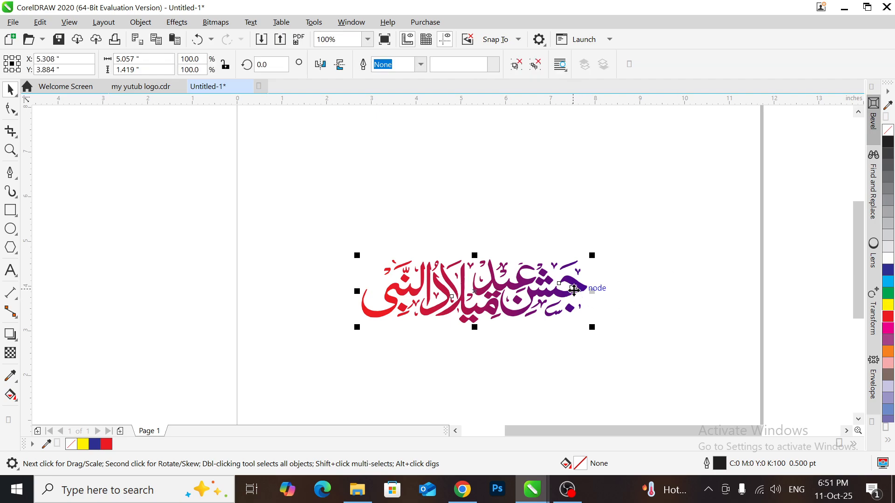
{"action": "key", "text": "Delete"}
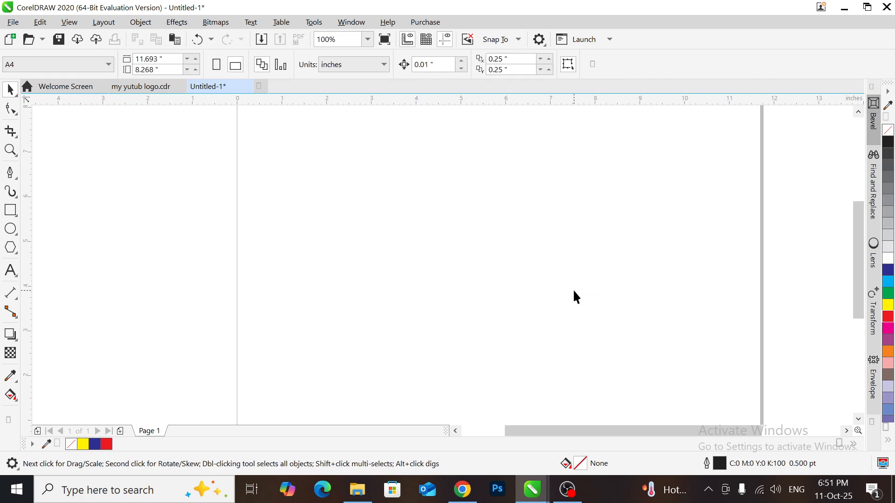
Switch to Chrome and save the previewed green Urdu poster image to the Downloads folder as Shamsul-Uloom-poster.
{"action": "left_click", "coordinate": [359, 490]}
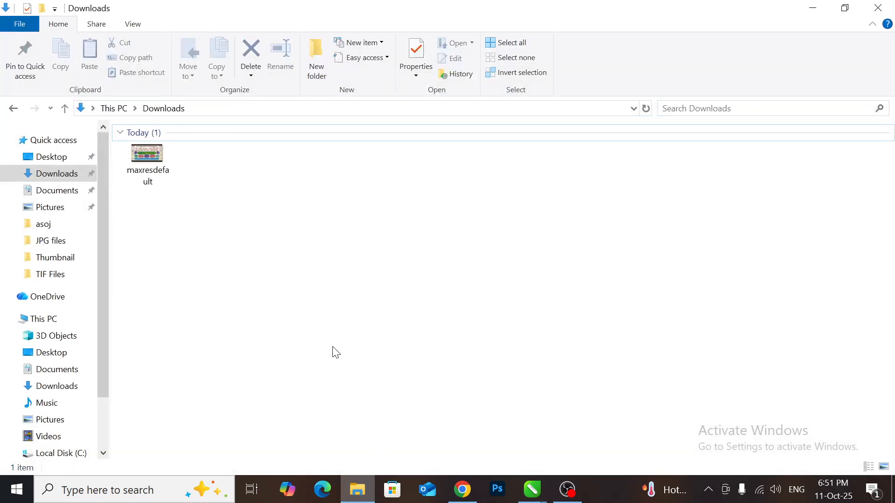
{"action": "left_click", "coordinate": [154, 163]}
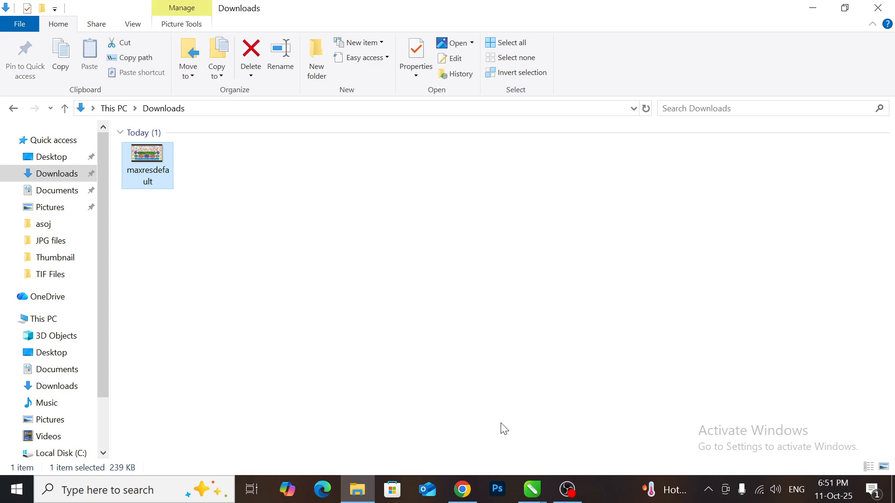
{"action": "left_click", "coordinate": [463, 490]}
{"action": "right_click", "coordinate": [714, 254]}
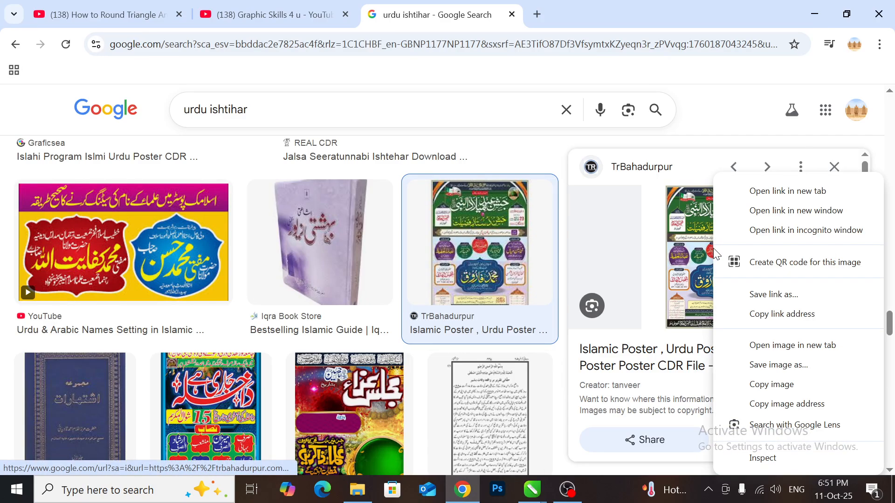
{"action": "left_click", "coordinate": [773, 368]}
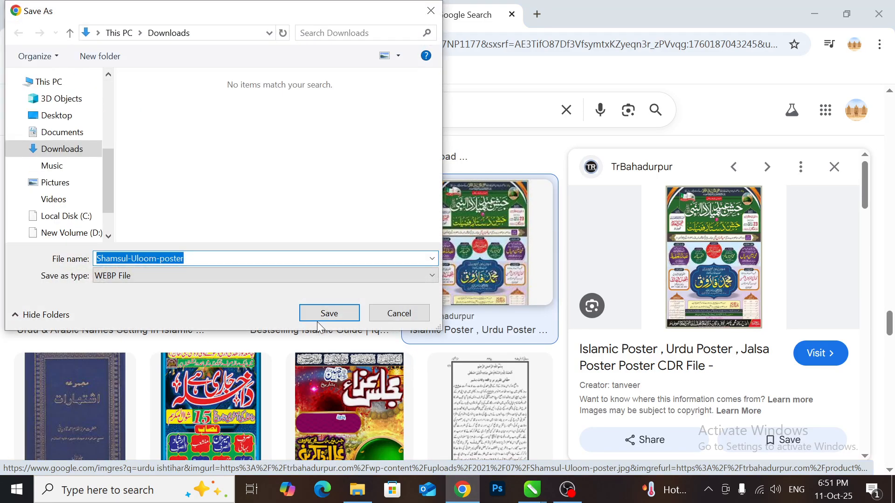
{"action": "left_click", "coordinate": [340, 313]}
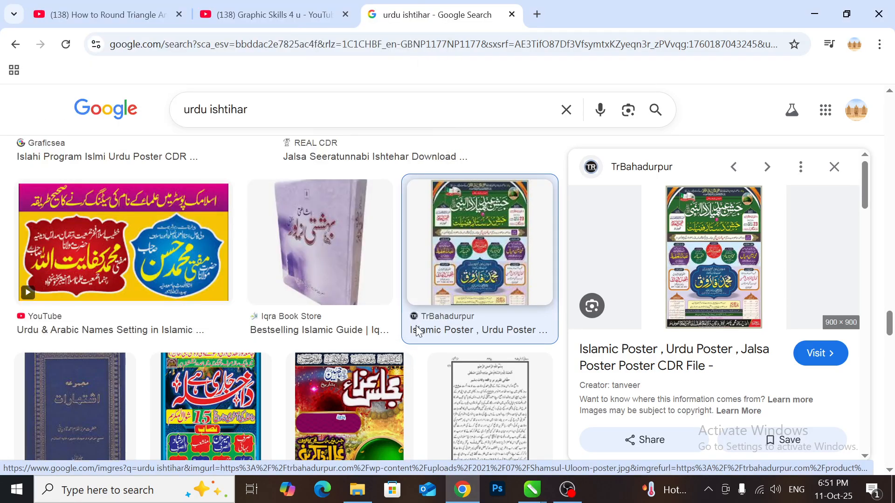
Bring the maxresdefault poster image from the Downloads folder onto the upper middle of the CorelDRAW page.
{"action": "left_click", "coordinate": [360, 491]}
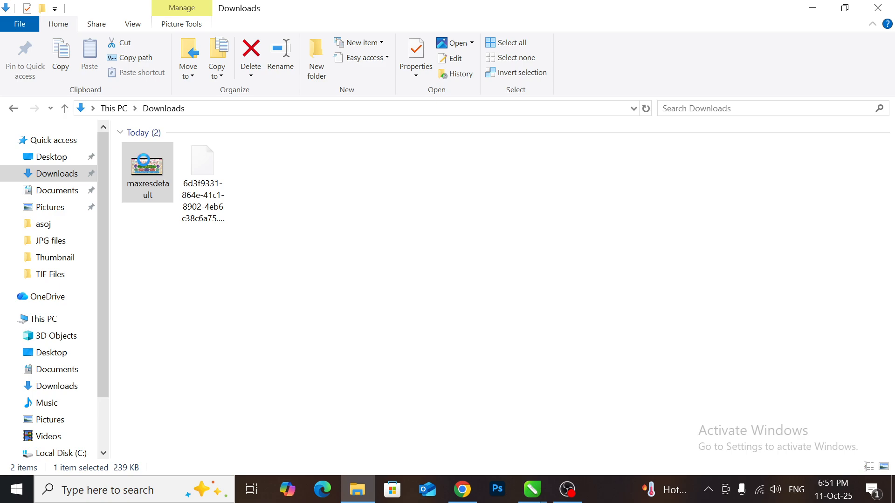
{"action": "left_click", "coordinate": [148, 170]}
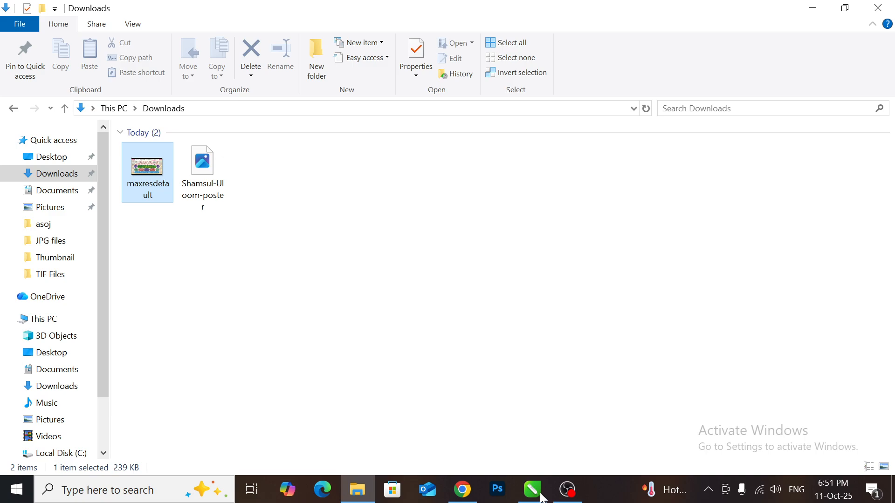
{"action": "left_click_drag", "start_coordinate": [543, 498], "coordinate": [532, 230]}
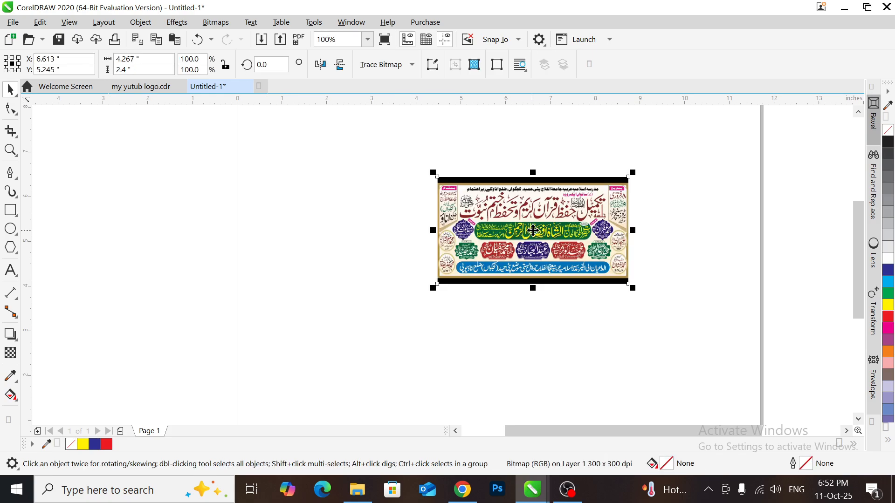
Draw a rectangle about 3.51 by 0.78 inches around the large maroon headline in the upper part of the poster.
{"action": "key", "text": "shift+F2"}
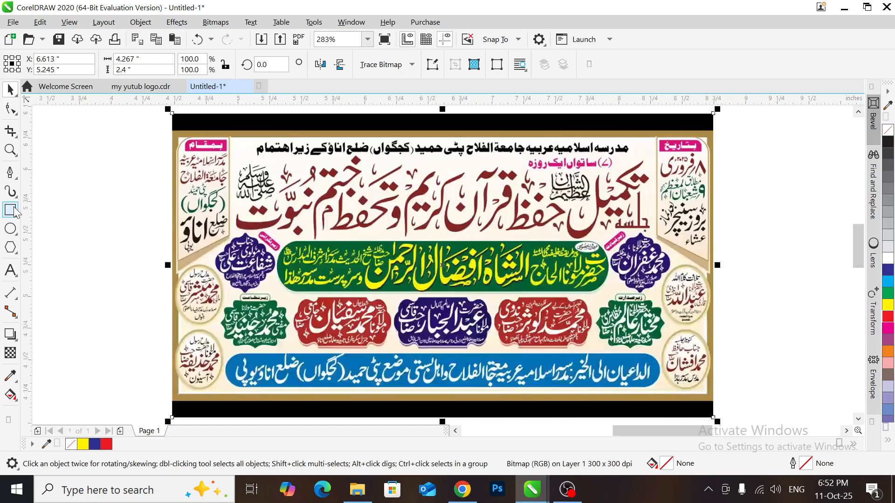
{"action": "key", "text": "F6"}
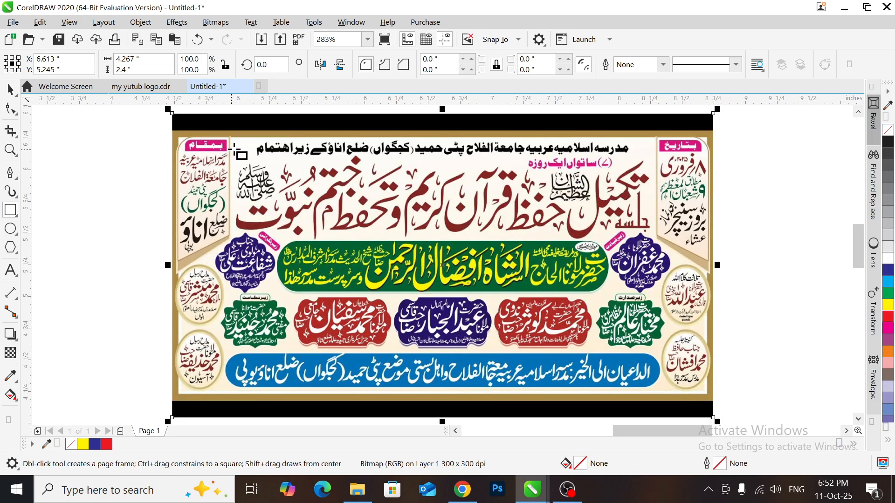
{"action": "left_click_drag", "start_coordinate": [227, 146], "coordinate": [681, 253]}
{"action": "key", "text": "space"}
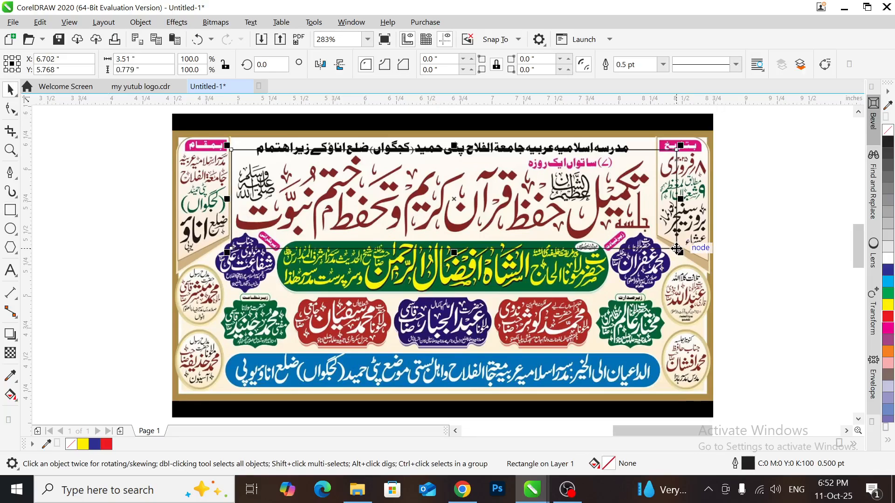
Intersect the rectangle with the poster image to cut out the headline strip, and delete the original poster and the rectangle.
{"action": "left_click", "coordinate": [715, 290], "text": "shift"}
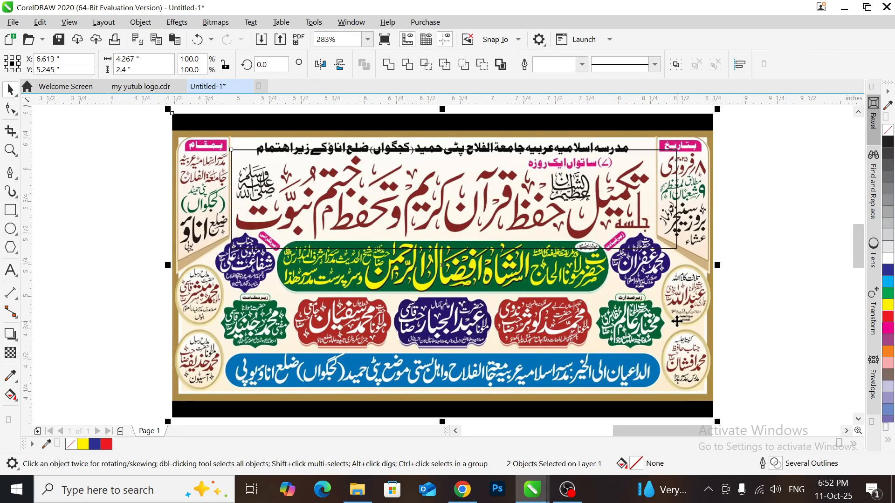
{"action": "left_click", "coordinate": [426, 67]}
{"action": "left_click", "coordinate": [632, 244]}
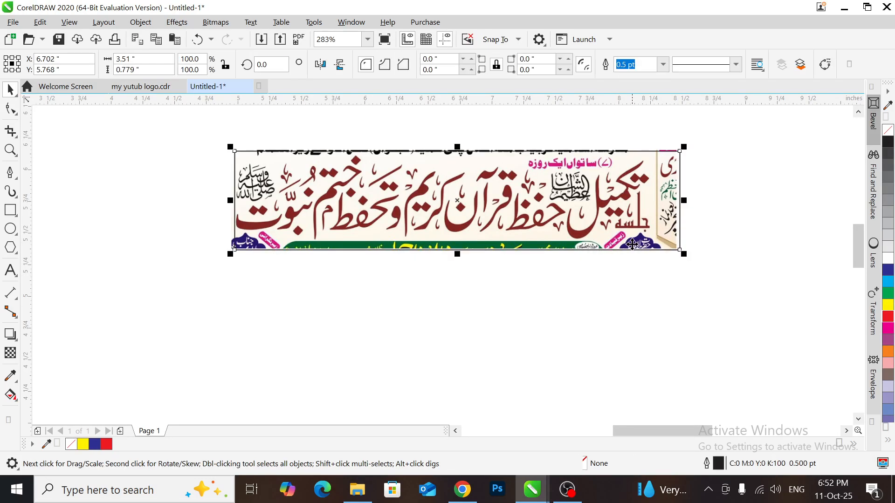
{"action": "key", "text": "Delete"}
Convert the cropped headline bitmap to Grayscale (8-bit) mode.
{"action": "left_click", "coordinate": [546, 226]}
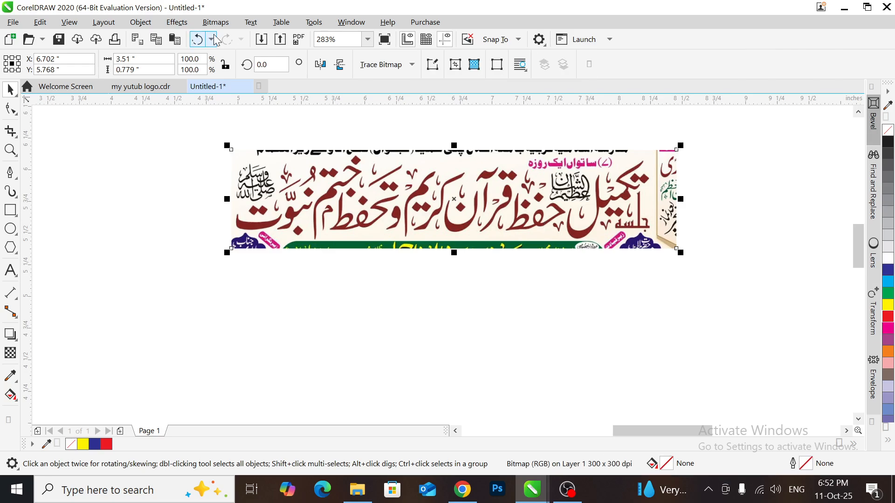
{"action": "left_click", "coordinate": [216, 22]}
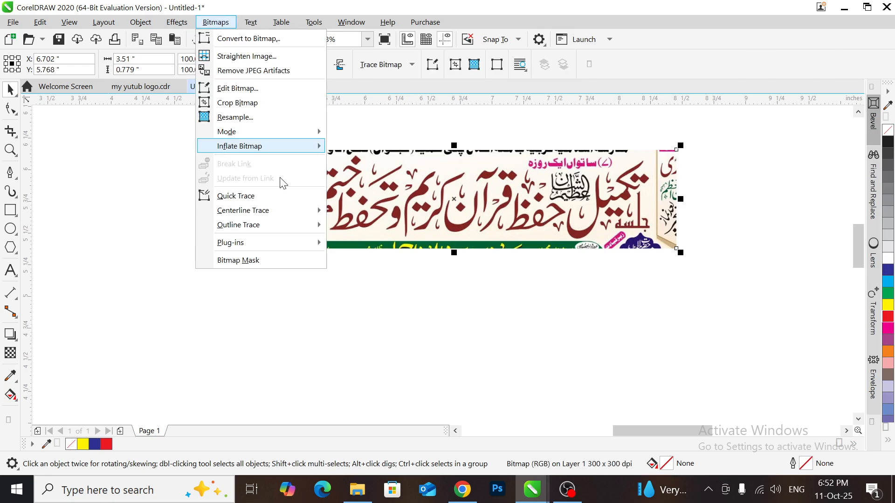
{"action": "mouse_move", "coordinate": [270, 132]}
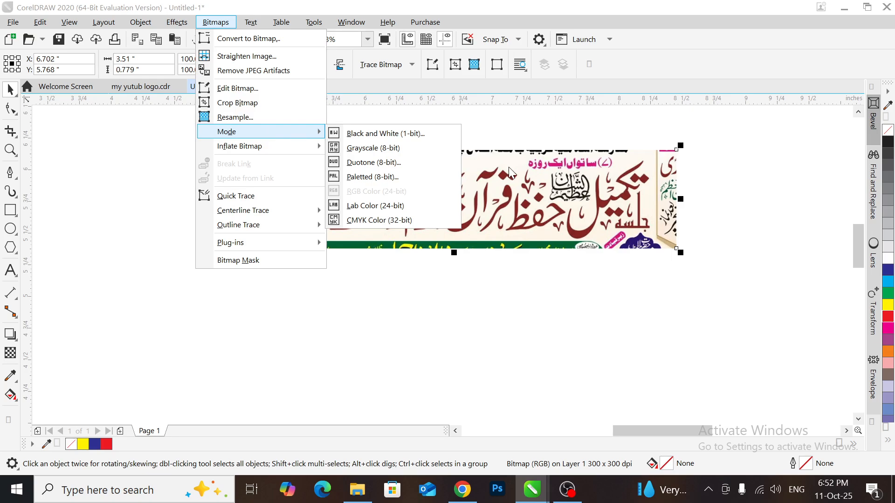
{"action": "left_click", "coordinate": [401, 154]}
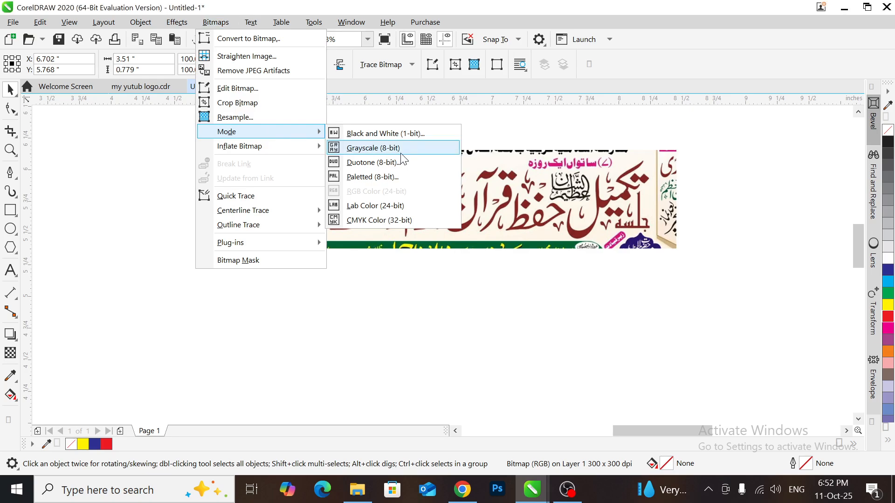
Convert the grayscale headline strip to a Black and White (1-bit) bitmap at 300 dpi without dithering.
{"action": "left_click", "coordinate": [215, 22]}
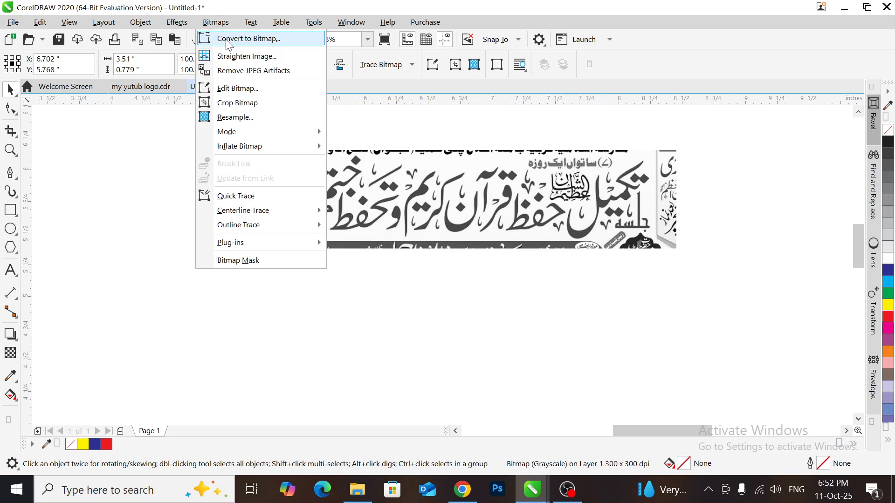
{"action": "left_click", "coordinate": [227, 41]}
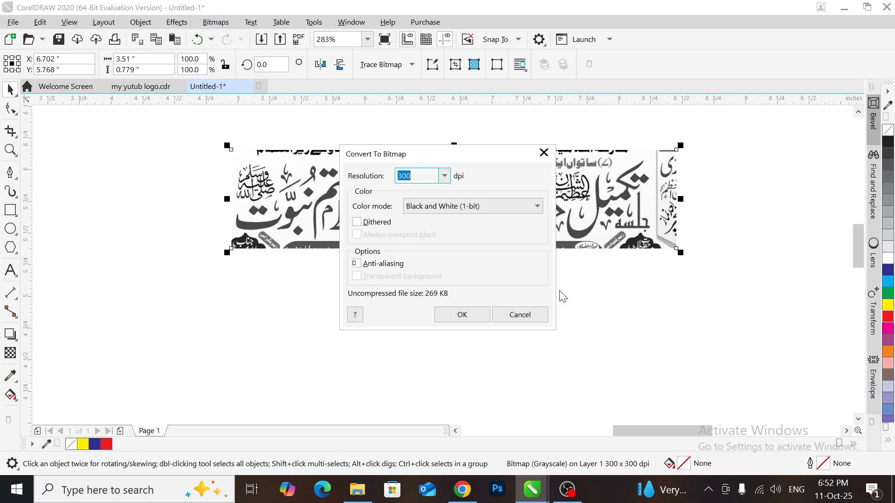
{"action": "left_click", "coordinate": [462, 314]}
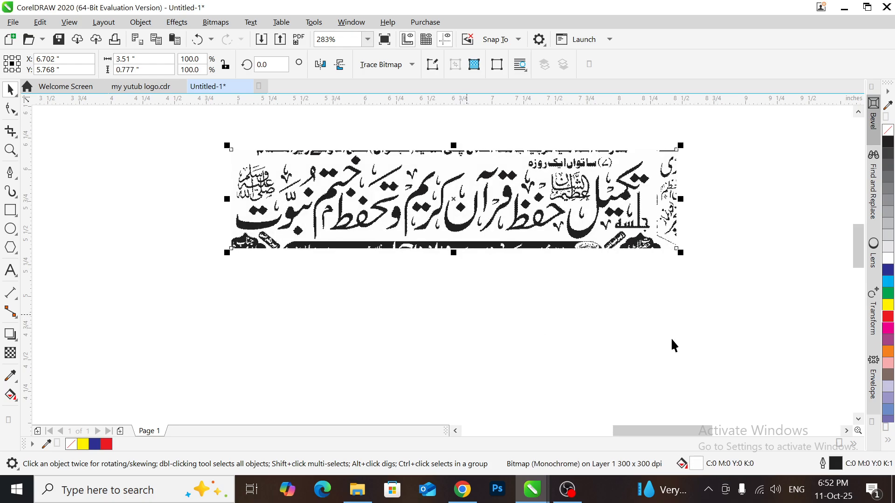
Trace the black-and-white headline bitmap as an outline with the High quality image preset, using detail 71 and smoothing 25.
{"action": "left_click", "coordinate": [412, 65]}
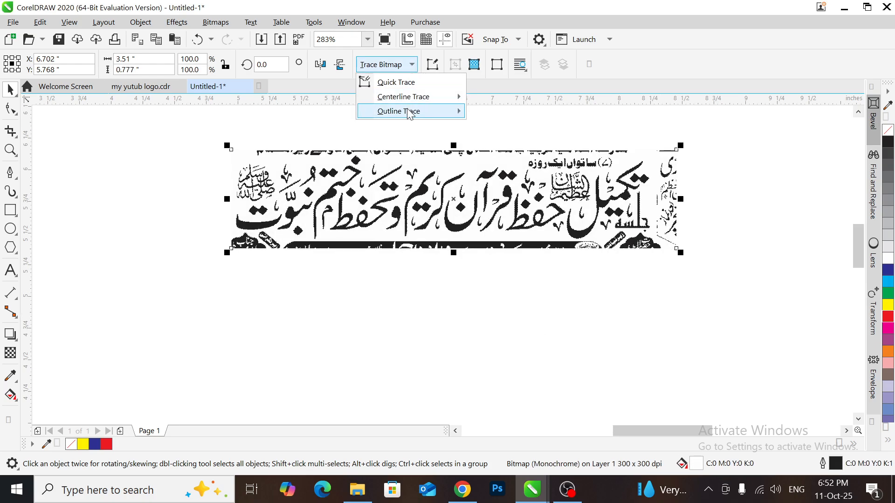
{"action": "mouse_move", "coordinate": [408, 116]}
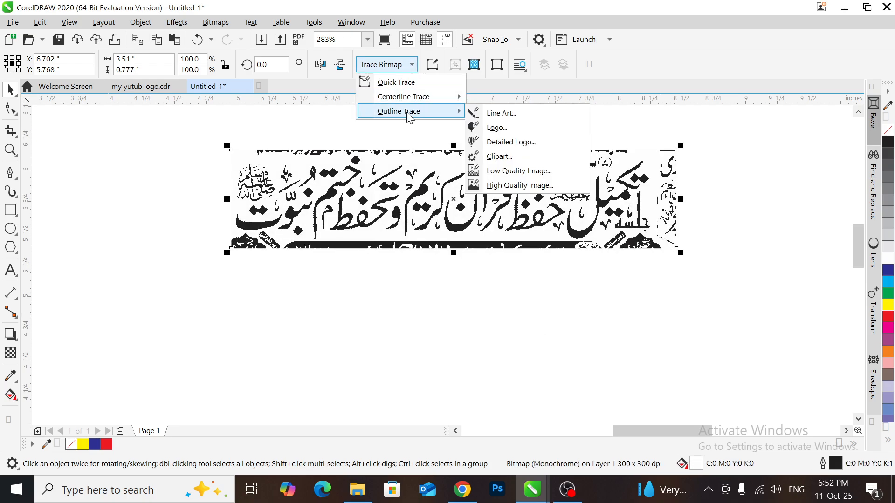
{"action": "left_click", "coordinate": [532, 186]}
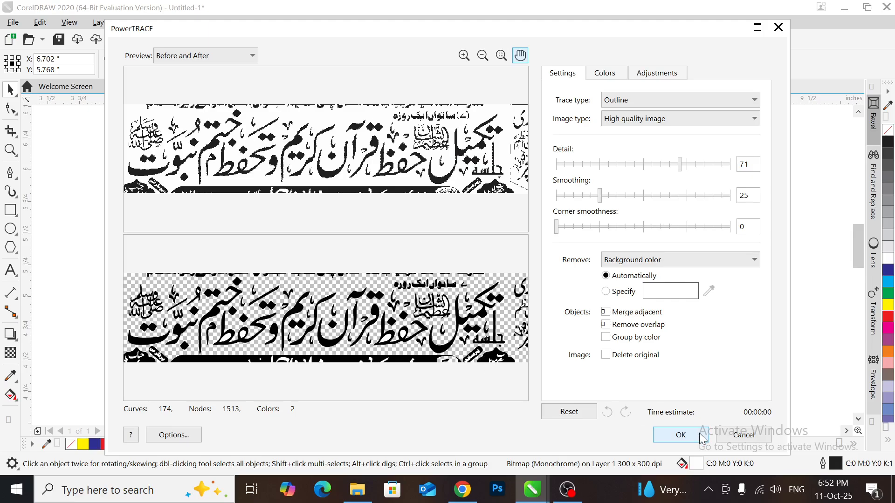
{"action": "left_click", "coordinate": [679, 436]}
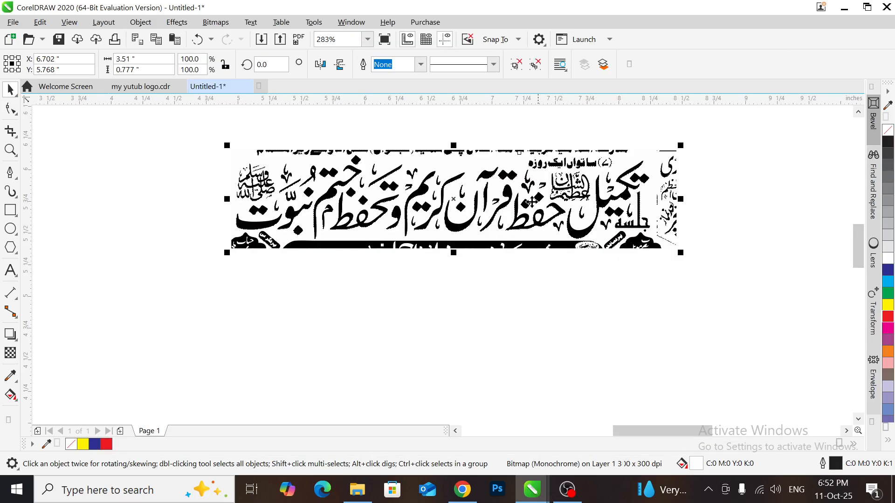
Move the traced headline below the source bitmap and delete the original bitmap.
{"action": "left_click_drag", "start_coordinate": [514, 178], "coordinate": [516, 344]}
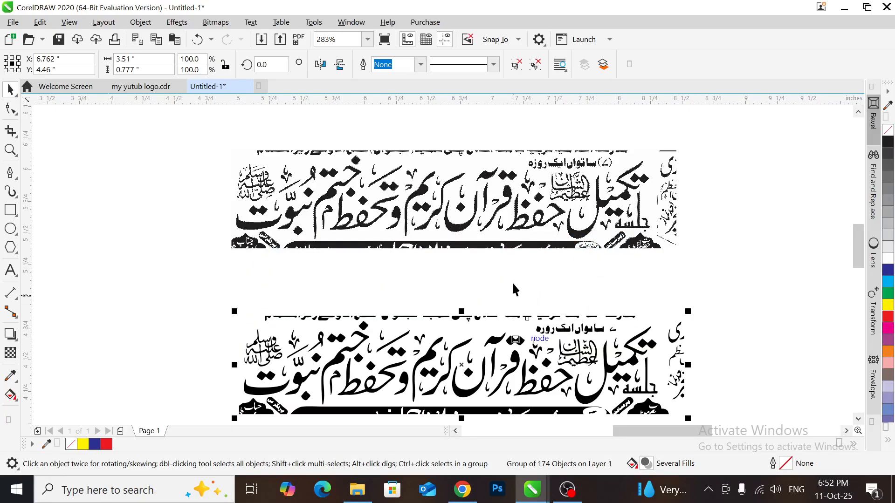
{"action": "left_click", "coordinate": [526, 218]}
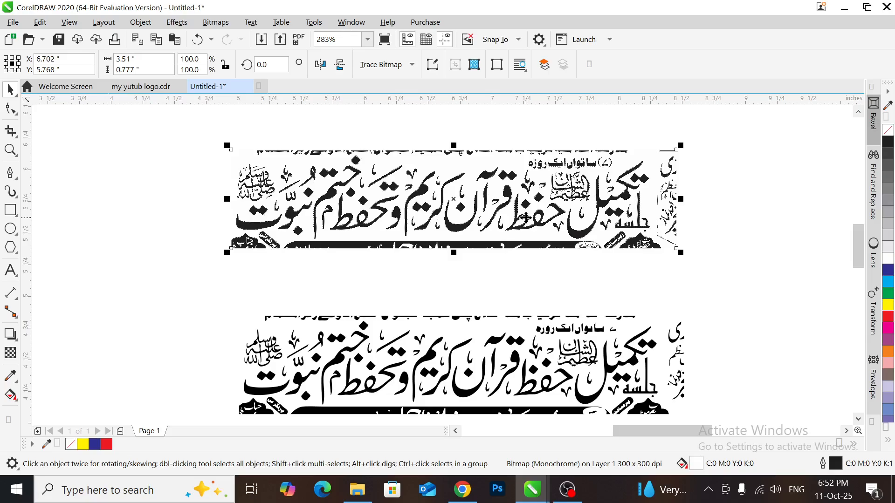
{"action": "key", "text": "Delete"}
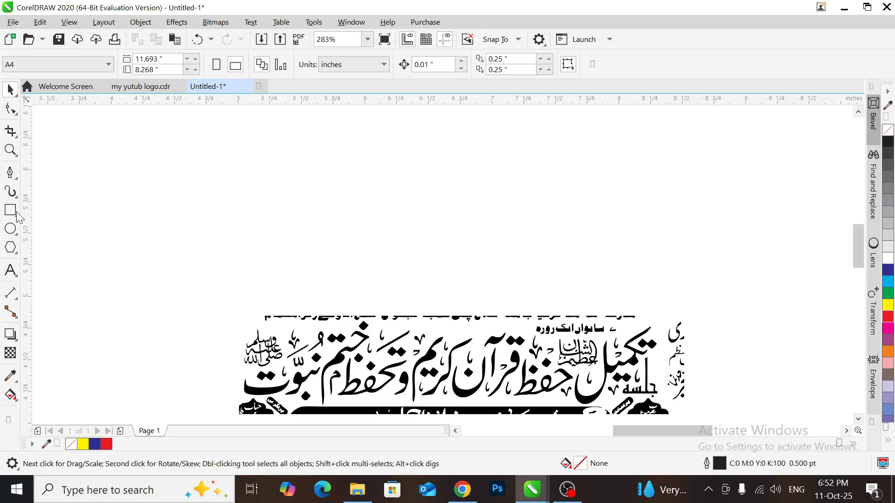
Draw a rectangle about 4.53 by 1.82 inches around the traced headline, fill it yellow, and send it behind the lettering.
{"action": "key", "text": "F6"}
{"action": "mouse_move", "coordinate": [156, 235]}
{"action": "left_mouse_down"}
{"action": "mouse_move", "coordinate": [334, 390]}
{"action": "mouse_move", "coordinate": [681, 435]}
{"action": "mouse_move", "coordinate": [730, 400]}
{"action": "left_mouse_up"}
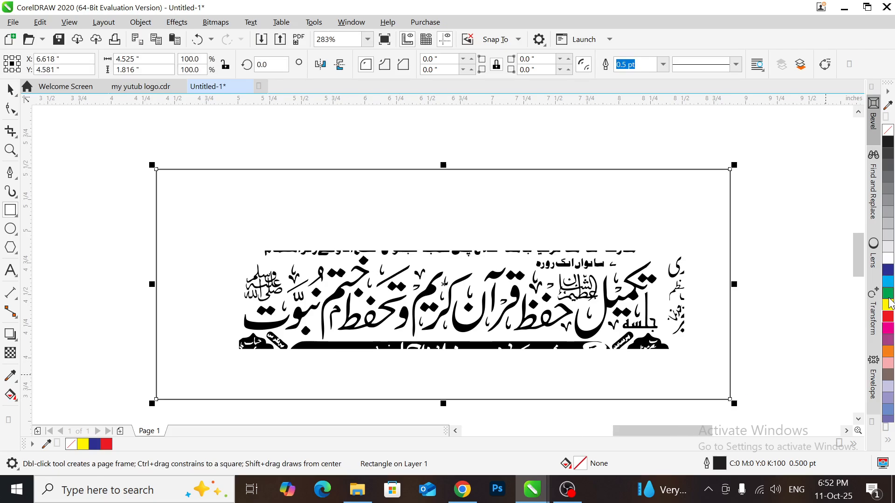
{"action": "left_click", "coordinate": [888, 305]}
{"action": "key", "text": "space"}
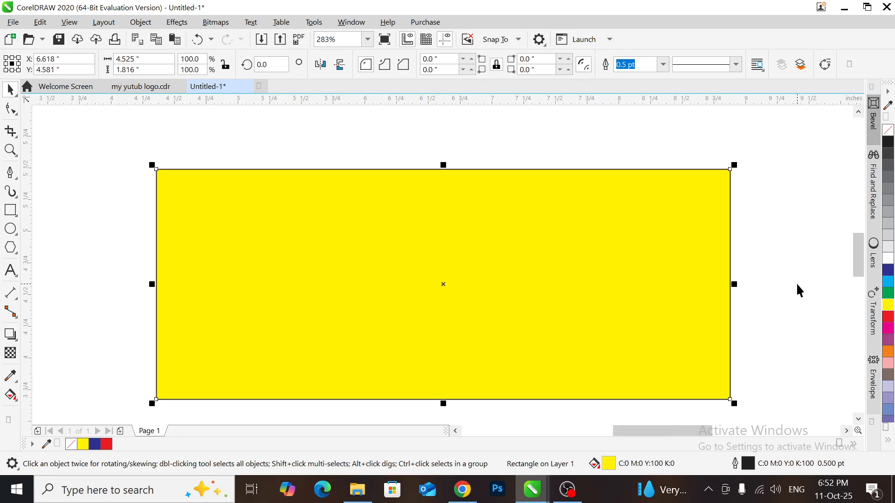
{"action": "key", "text": "shift+Page_Down"}
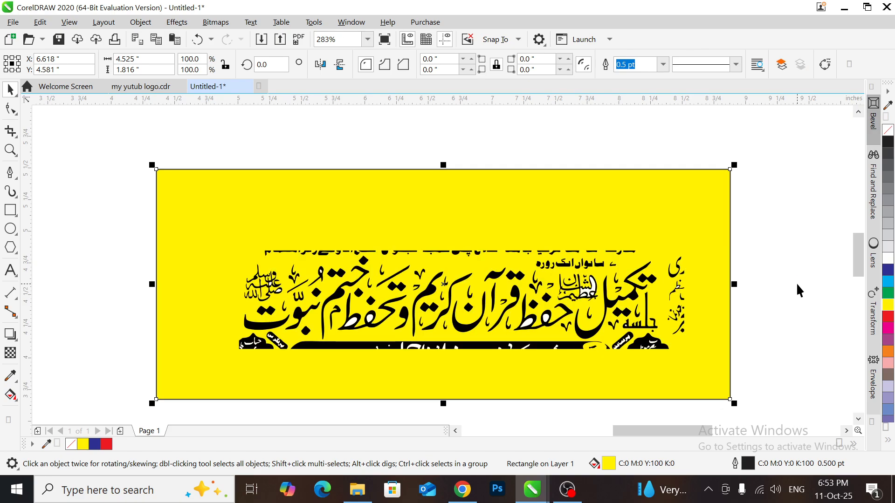
{"action": "key", "text": "Escape"}
Ungroup the traced headline and delete the leftover black band below it and the stray text fragments at its right end.
{"action": "left_click", "coordinate": [521, 327]}
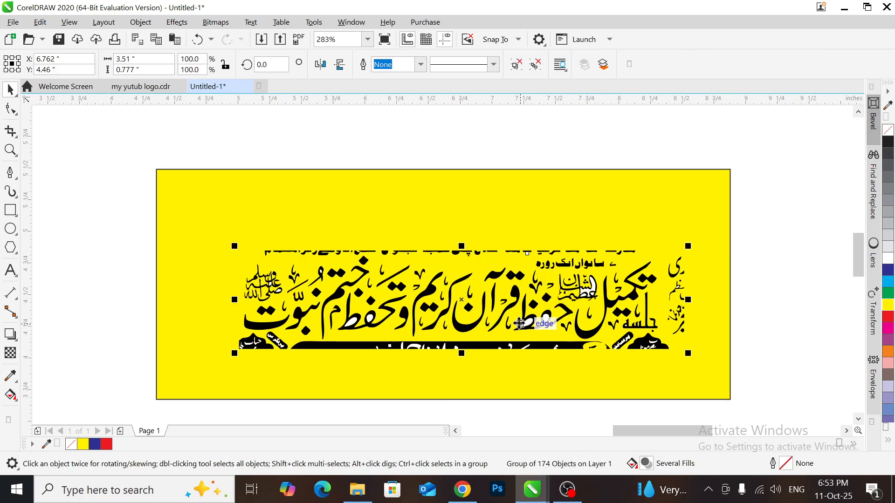
{"action": "key", "text": "ctrl+u"}
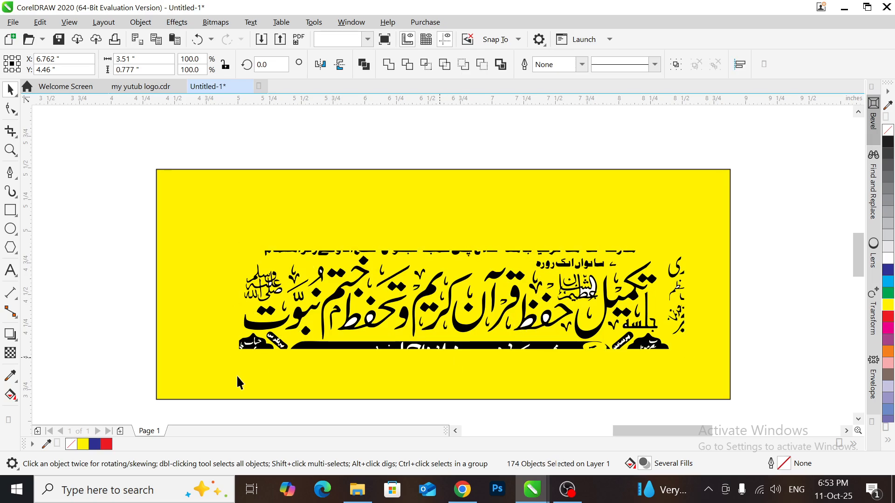
{"action": "left_click", "coordinate": [191, 416]}
{"action": "left_click_drag", "start_coordinate": [168, 413], "coordinate": [648, 395]}
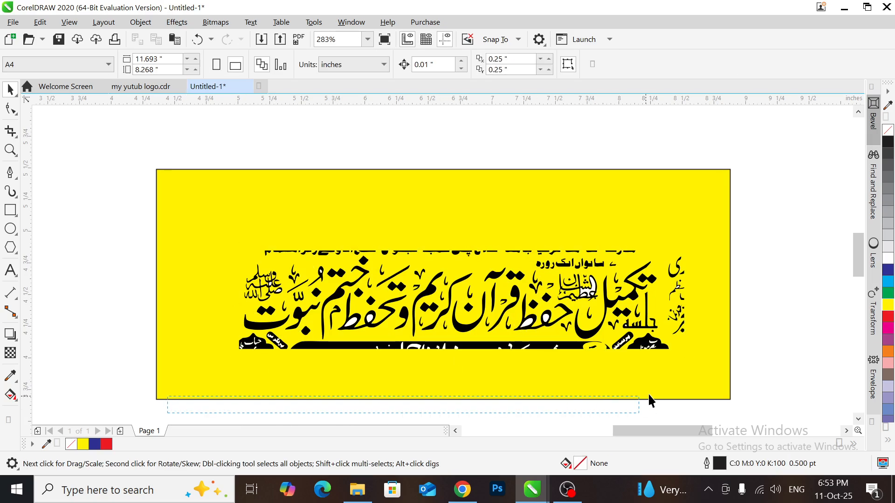
{"action": "left_click_drag", "start_coordinate": [705, 326], "coordinate": [702, 330]}
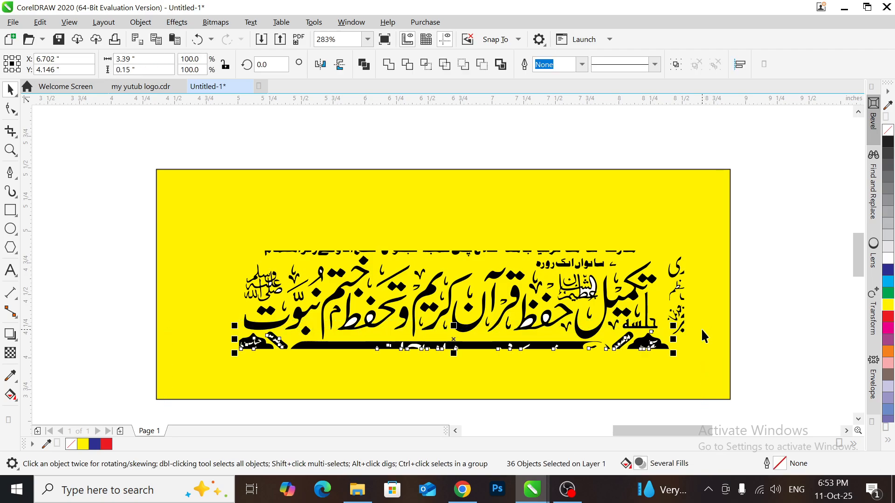
{"action": "key", "text": "Delete"}
{"action": "left_click_drag", "start_coordinate": [779, 211], "coordinate": [664, 369]}
{"action": "key", "text": "Delete"}
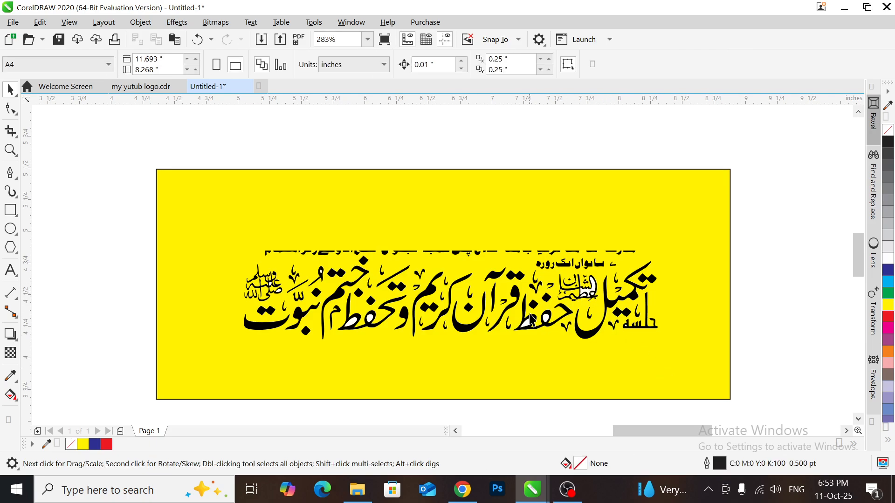
Delete the white shapes filling the letter openings in the word حفظ and in the small الشان عظیم calligraphy.
{"action": "scroll", "coordinate": [529, 321], "scroll_direction": "up", "scroll_amount": 3}
{"action": "left_click", "coordinate": [521, 344]}
{"action": "key", "text": "Delete"}
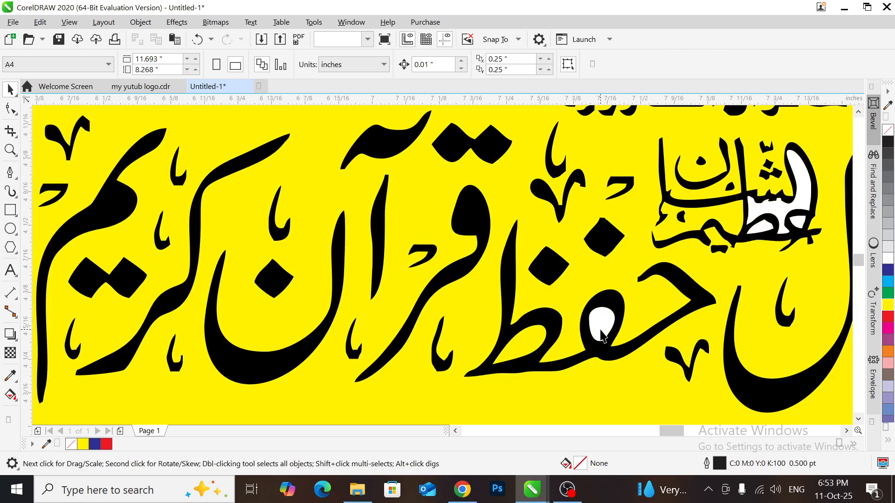
{"action": "left_click", "coordinate": [601, 329]}
{"action": "key", "text": "Delete"}
{"action": "left_click", "coordinate": [801, 186]}
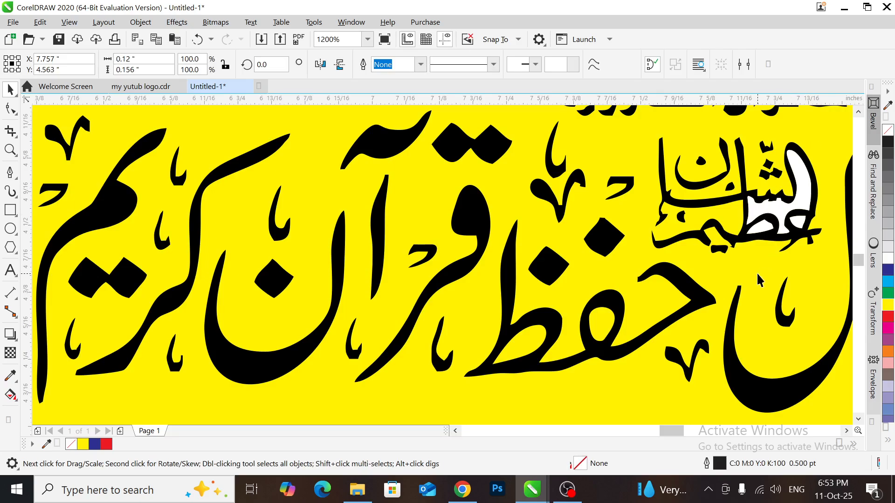
{"action": "key", "text": "Delete"}
{"action": "left_click", "coordinate": [797, 226]}
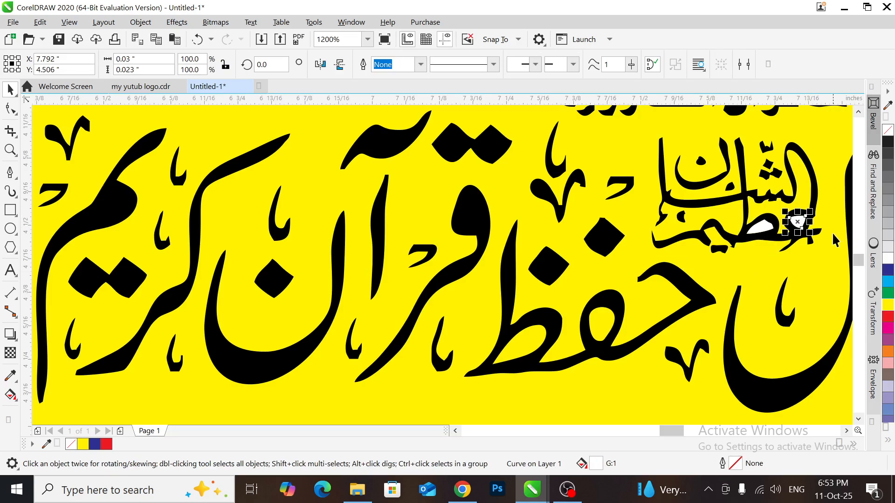
{"action": "key", "text": "Delete"}
{"action": "left_click", "coordinate": [767, 238]}
{"action": "key", "text": "Delete"}
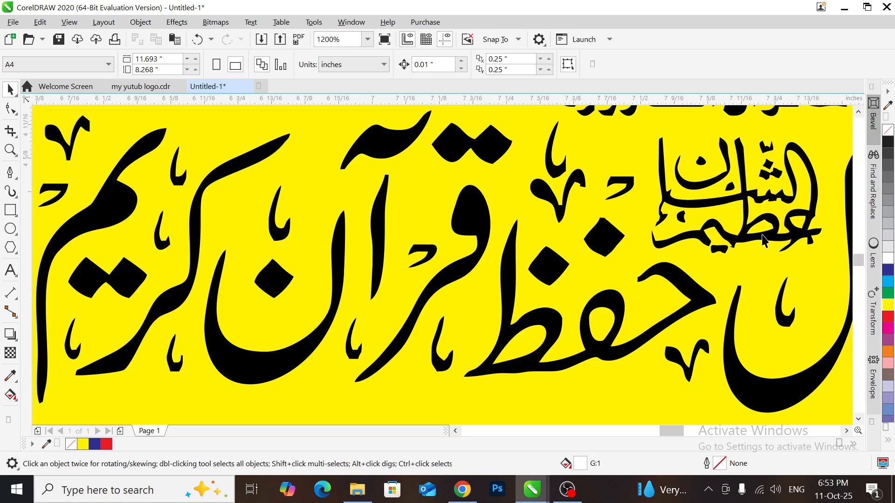
Delete the white shapes inside the letters of تحفظ, the small salutation calligraphy and the mark above نبوت.
{"action": "key", "text": "F4"}
{"action": "scroll", "coordinate": [304, 309], "scroll_direction": "up", "scroll_amount": 4}
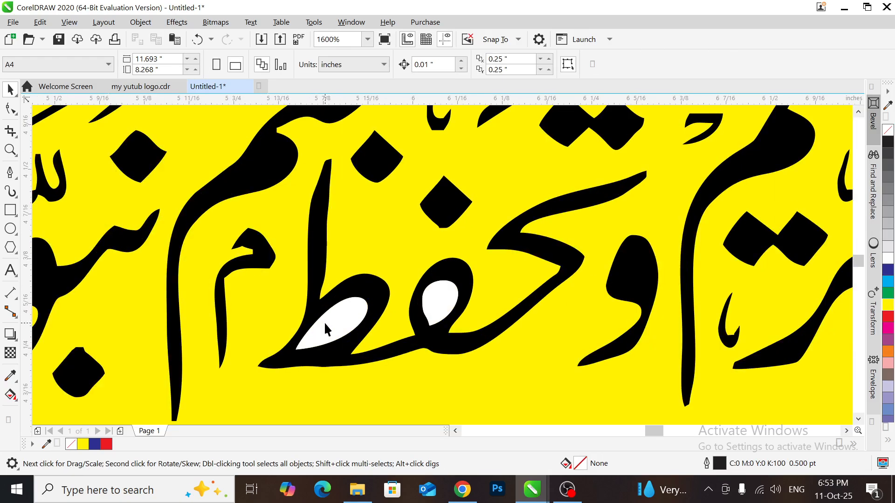
{"action": "left_click", "coordinate": [329, 323]}
{"action": "key", "text": "Delete"}
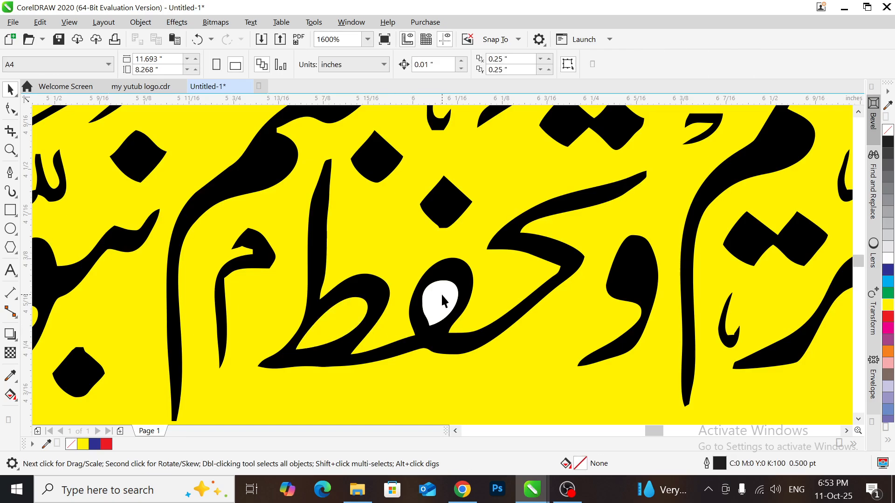
{"action": "left_click", "coordinate": [460, 300]}
{"action": "key", "text": "Delete"}
{"action": "scroll", "coordinate": [458, 299], "scroll_direction": "down", "scroll_amount": 2}
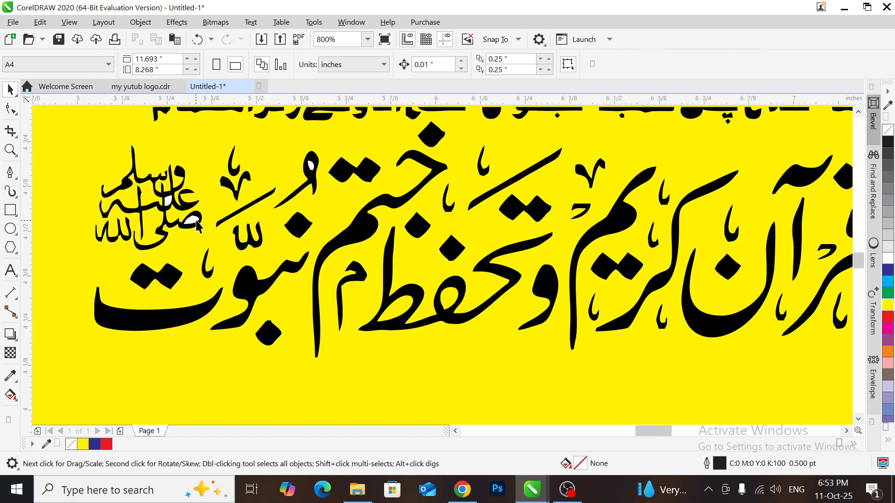
{"action": "left_click", "coordinate": [192, 227]}
{"action": "key", "text": "Delete"}
{"action": "left_click", "coordinate": [168, 203]}
{"action": "key", "text": "Delete"}
{"action": "left_click", "coordinate": [310, 164]}
{"action": "key", "text": "Delete"}
{"action": "scroll", "coordinate": [321, 176], "scroll_direction": "down", "scroll_amount": 3}
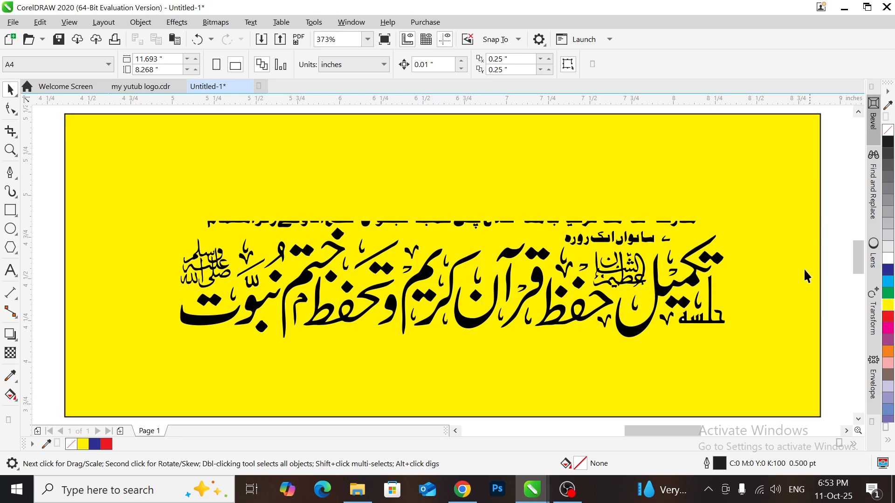
Move the white shape from the last letter of جلسہ below its first letter as a dot and fill it black.
{"action": "scroll", "coordinate": [622, 329], "scroll_direction": "up", "scroll_amount": 4}
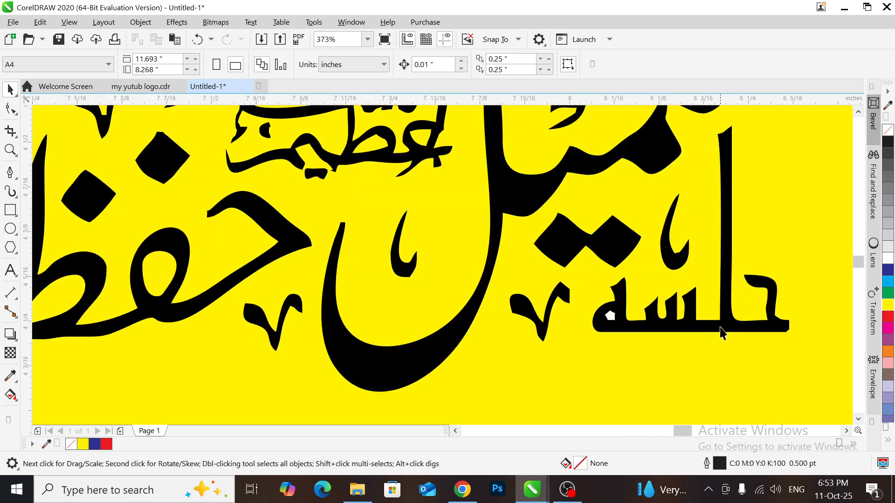
{"action": "left_click", "coordinate": [610, 317]}
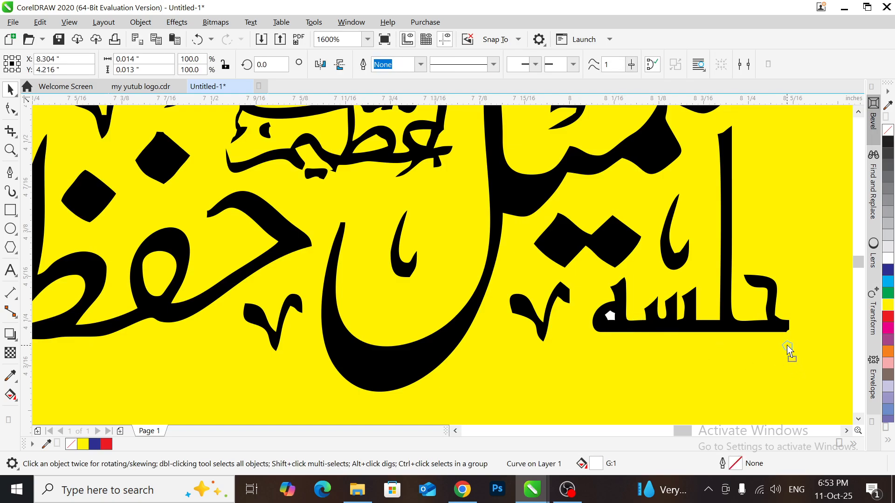
{"action": "left_click_drag", "start_coordinate": [788, 352], "coordinate": [777, 346]}
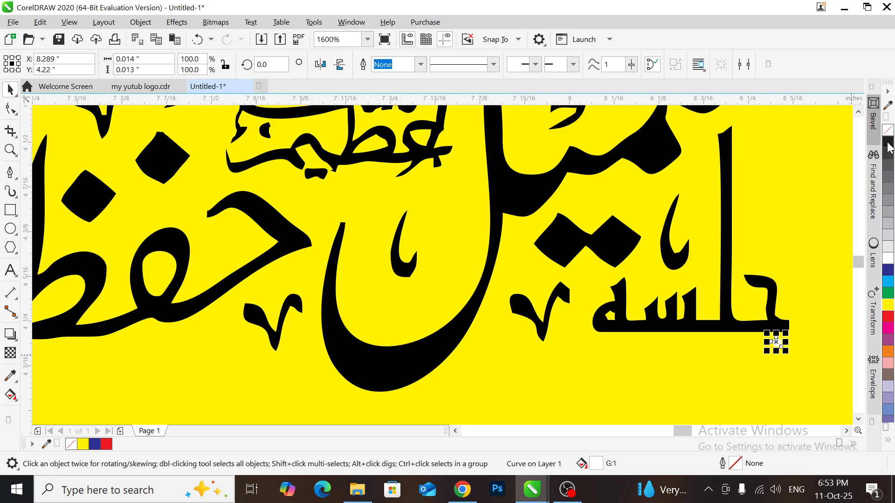
{"action": "key", "text": "Escape"}
{"action": "key", "text": "F4"}
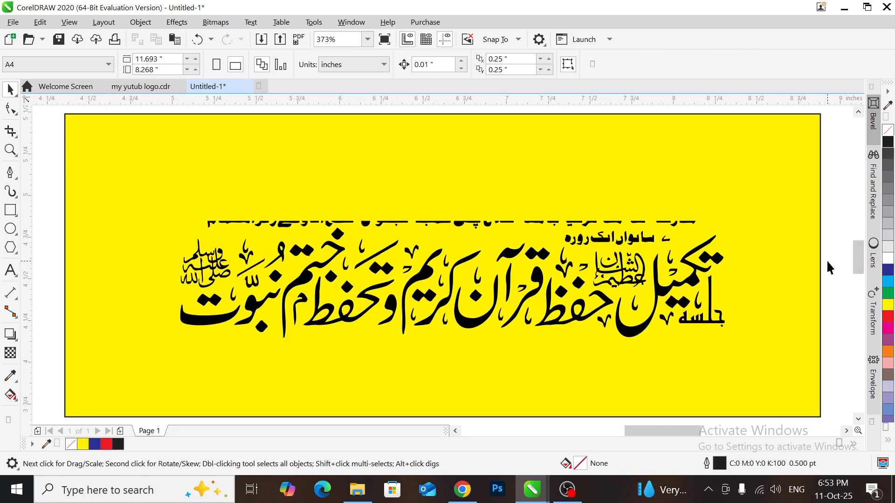
Delete the leftover text strips above the headline and place a replacement dot above the خ of ختم.
{"action": "left_click_drag", "start_coordinate": [140, 99], "coordinate": [728, 252]}
{"action": "key", "text": "Delete"}
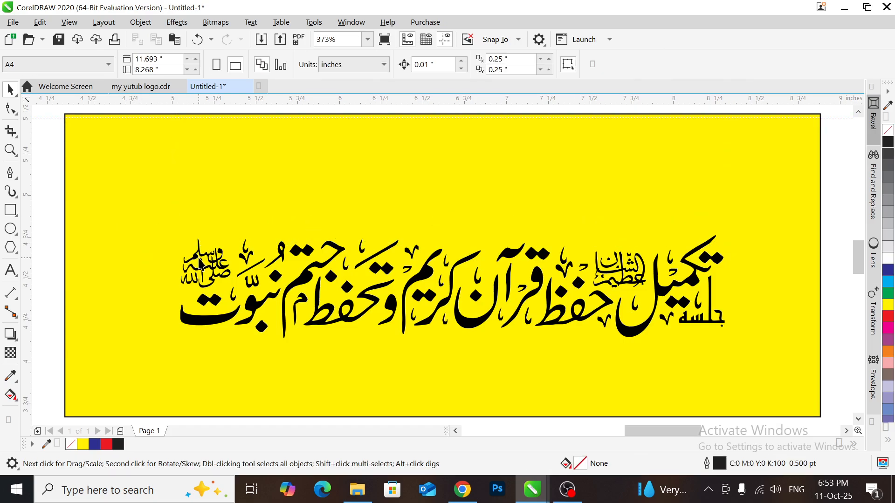
{"action": "left_click_drag", "start_coordinate": [42, 207], "coordinate": [626, 345]}
{"action": "left_click", "coordinate": [341, 246]}
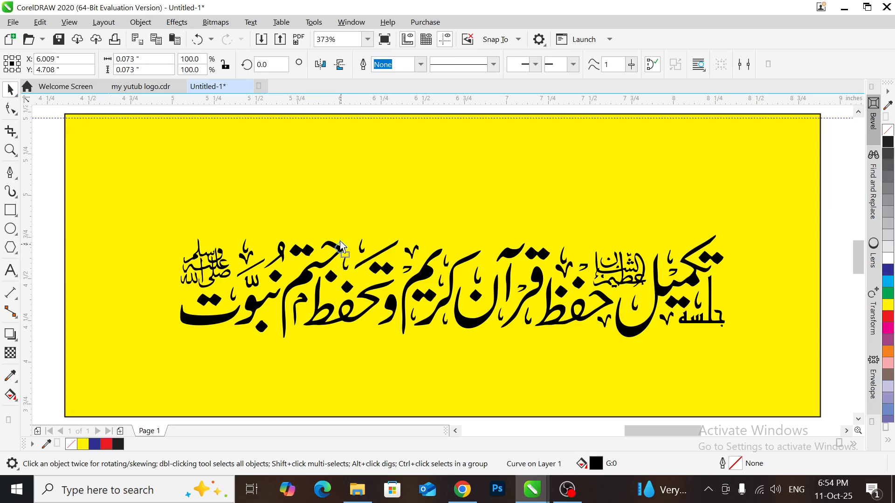
{"action": "left_click_drag", "start_coordinate": [340, 241], "coordinate": [338, 234]}
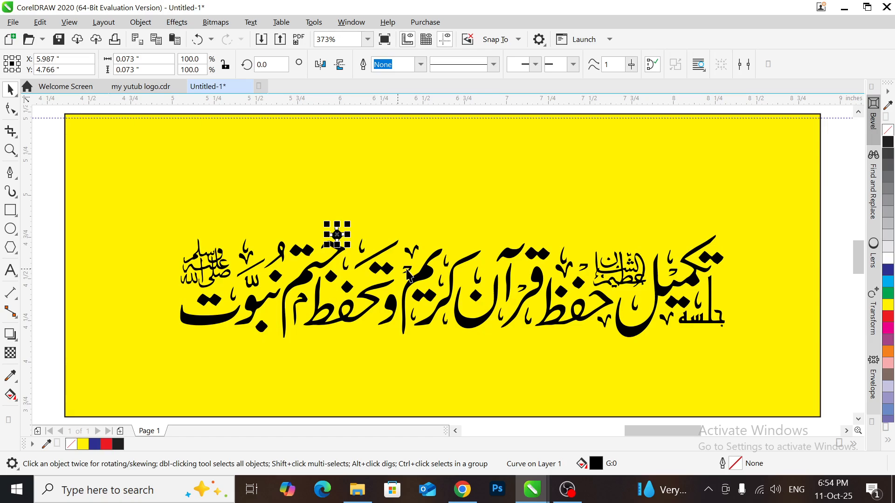
Group all the headline lettering and delete the yellow background rectangle.
{"action": "left_click_drag", "start_coordinate": [44, 185], "coordinate": [754, 378]}
{"action": "left_click", "coordinate": [770, 376]}
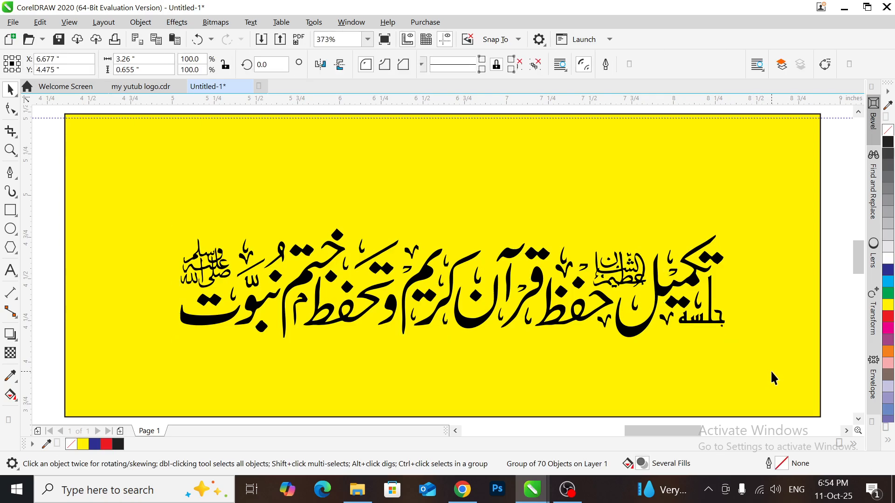
{"action": "key", "text": "Delete"}
Fill the grouped headline red, try dark blue, and set the fill back to red.
{"action": "left_click", "coordinate": [673, 301]}
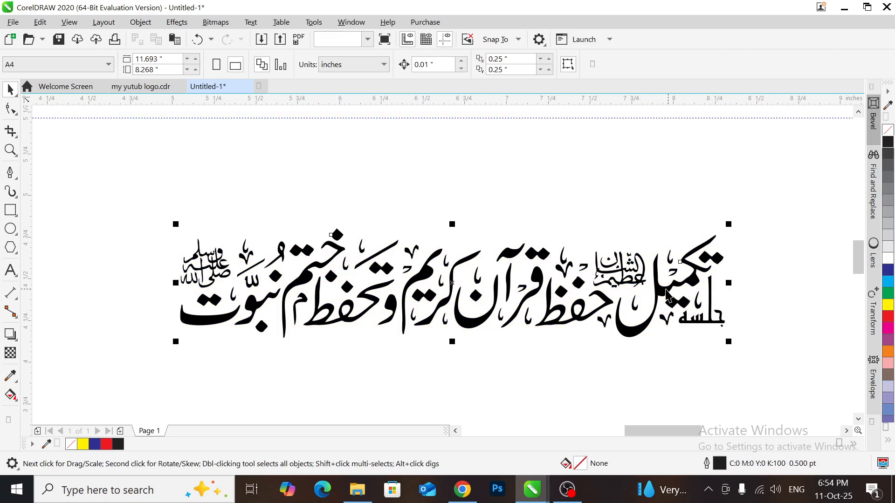
{"action": "left_click", "coordinate": [888, 316]}
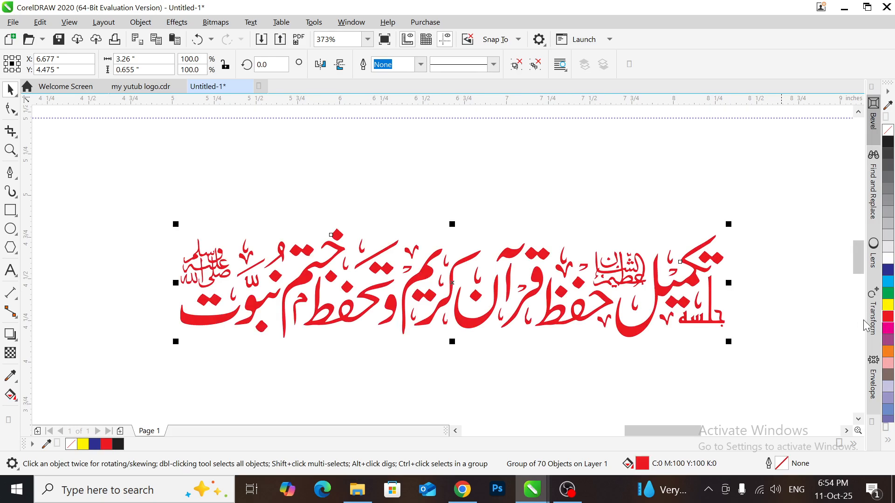
{"action": "left_click", "coordinate": [888, 270]}
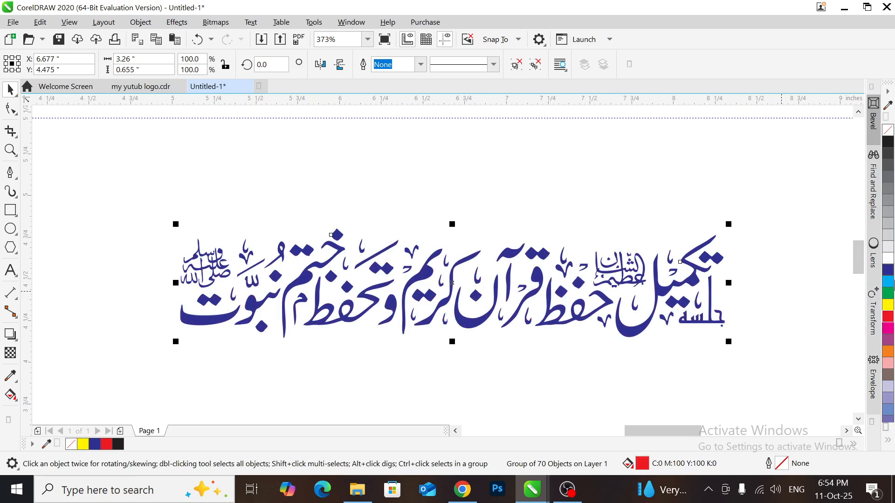
{"action": "left_click", "coordinate": [888, 317]}
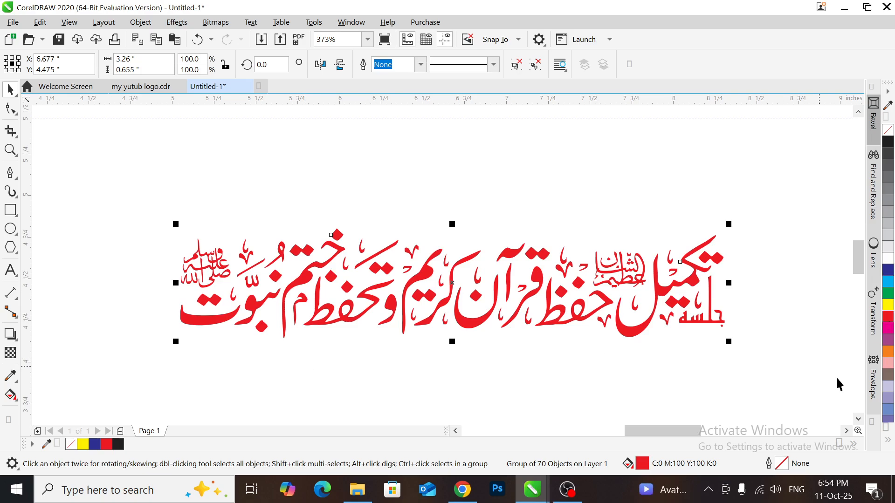
Fill the headline group orange, then apply a linear fountain fill across its full width with a red end colour.
{"action": "left_click", "coordinate": [888, 352]}
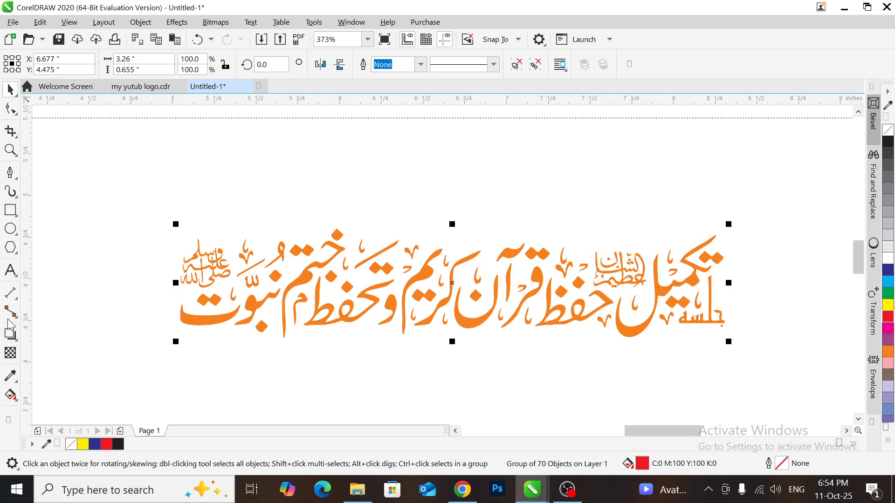
{"action": "left_click", "coordinate": [15, 397]}
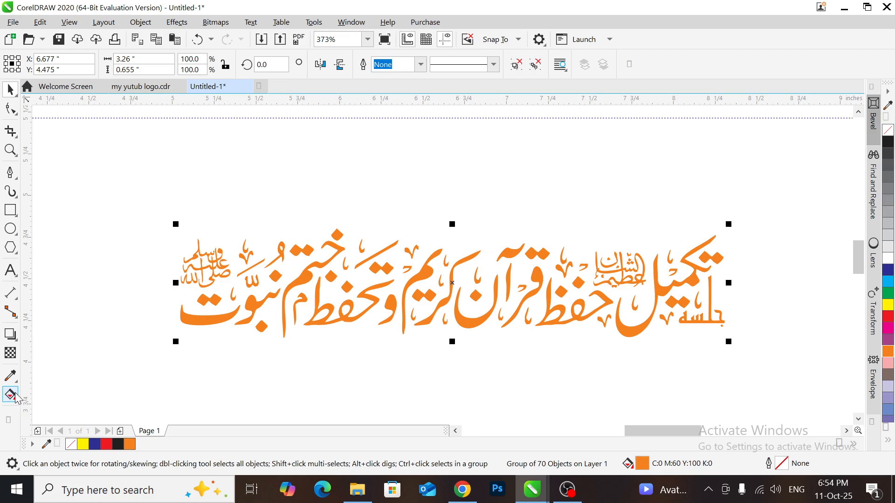
{"action": "left_click_drag", "start_coordinate": [214, 314], "coordinate": [745, 278]}
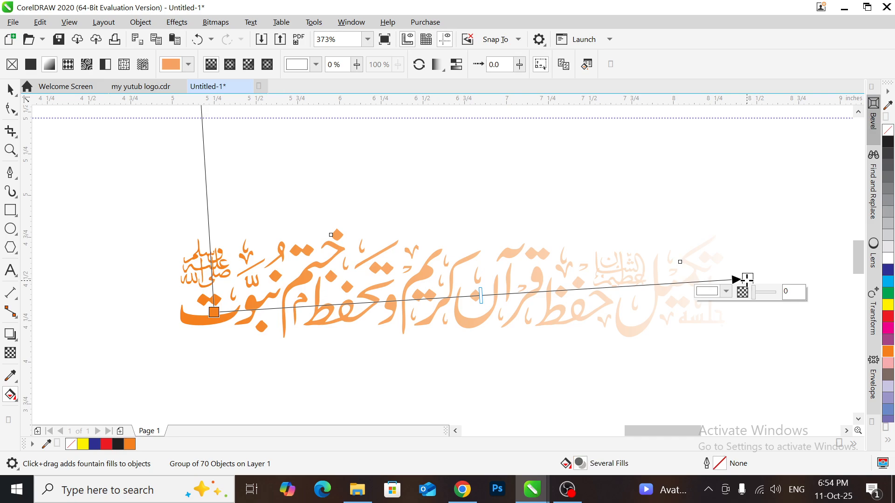
{"action": "left_click", "coordinate": [727, 292]}
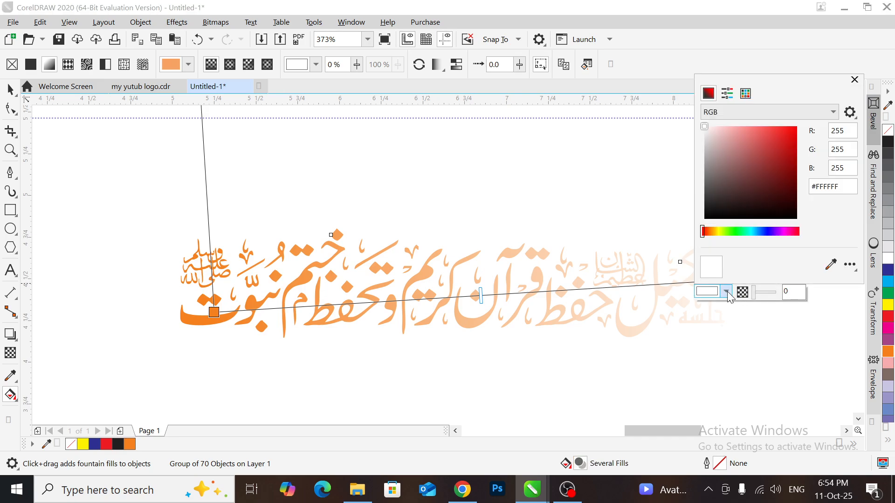
{"action": "left_click", "coordinate": [787, 138]}
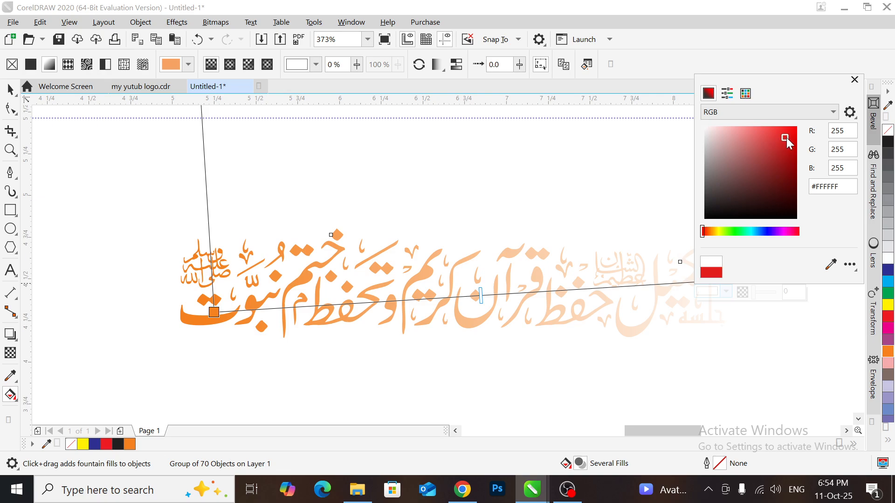
Change the fountain fill's start colour to dark blue from the CMYK palette and deselect the headline.
{"action": "left_click", "coordinate": [215, 317]}
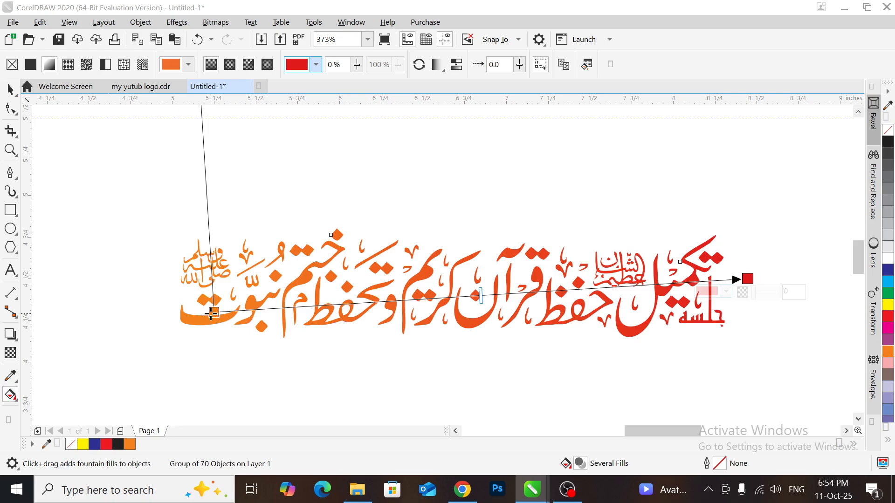
{"action": "left_click", "coordinate": [212, 312]}
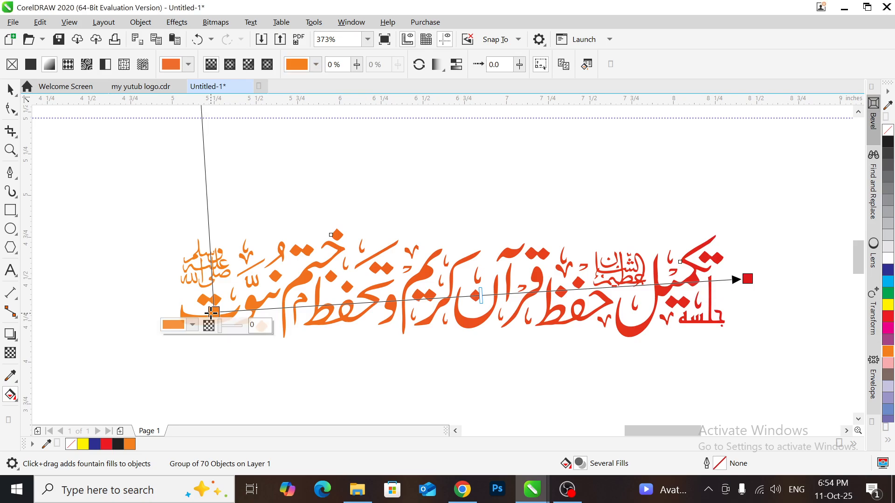
{"action": "left_click", "coordinate": [193, 325]}
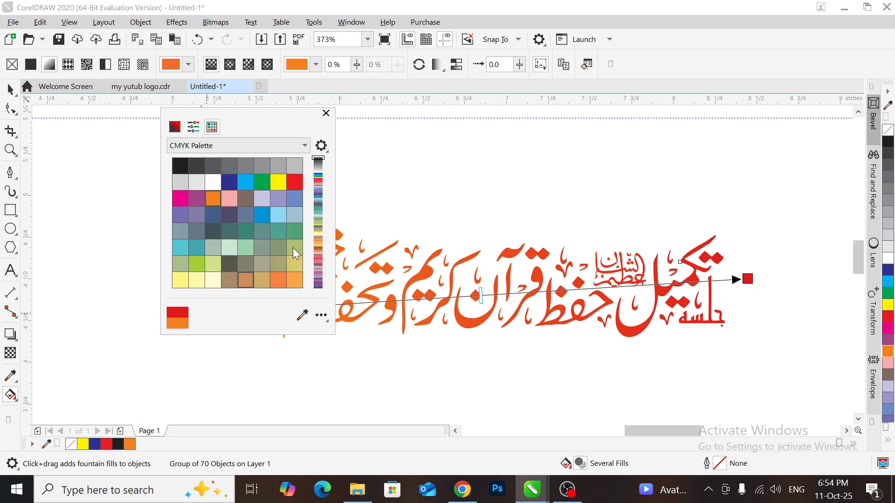
{"action": "left_click", "coordinate": [230, 183]}
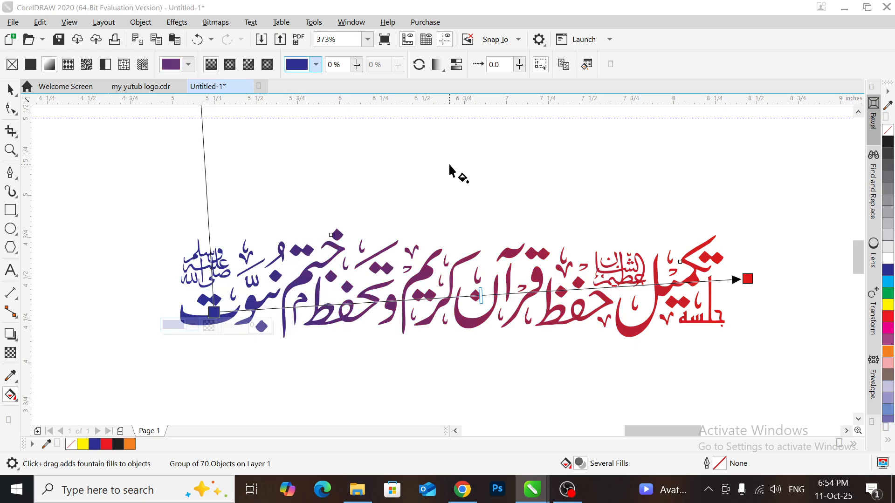
{"action": "left_click", "coordinate": [254, 150]}
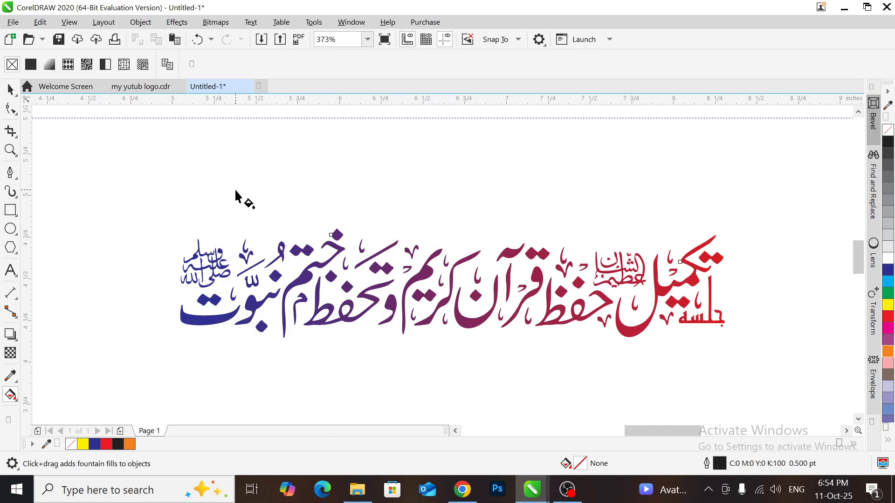
{"action": "key", "text": "space"}
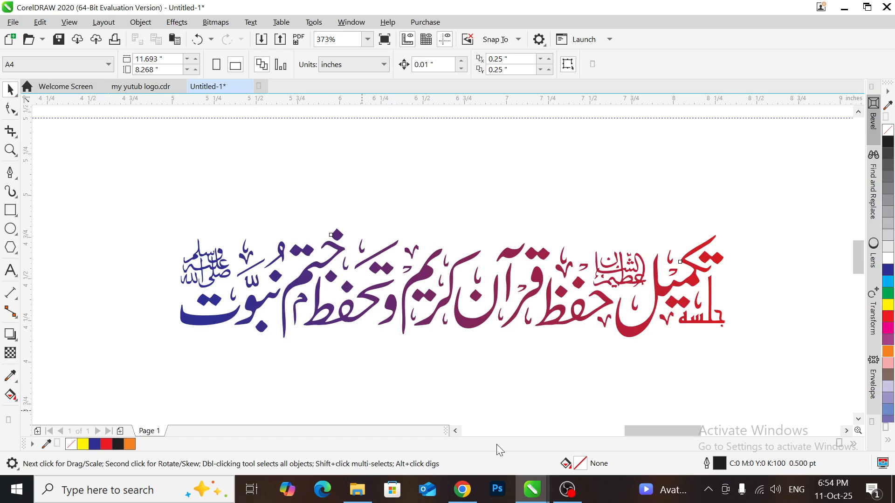
Switch to Chrome to view the Graphic Skills 4 u YouTube channel, then return to CorelDRAW and fit the headline in view.
{"action": "scroll", "coordinate": [438, 348], "scroll_direction": "up", "scroll_amount": 1}
{"action": "scroll", "coordinate": [437, 348], "scroll_direction": "down", "scroll_amount": 4}
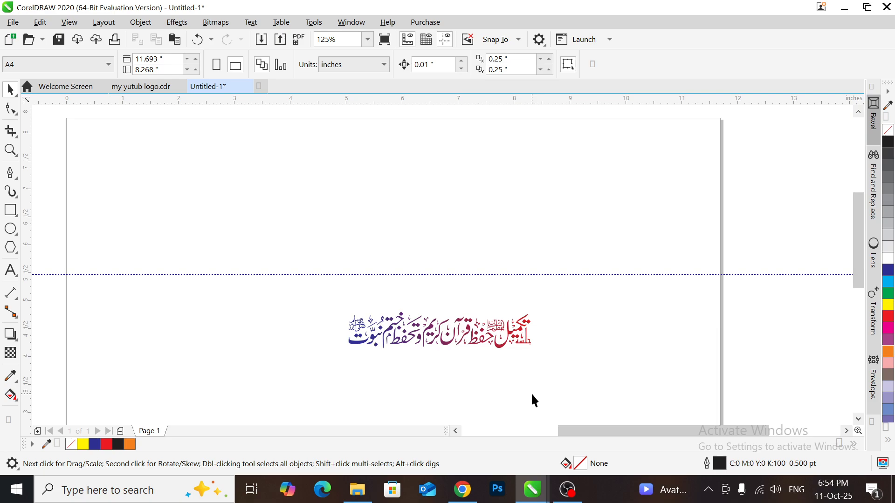
{"action": "left_click", "coordinate": [473, 484]}
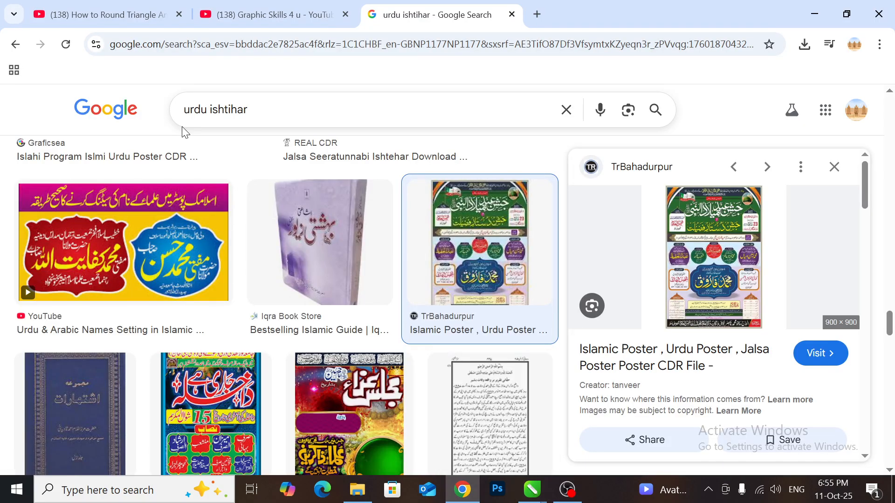
{"action": "left_click", "coordinate": [264, 21]}
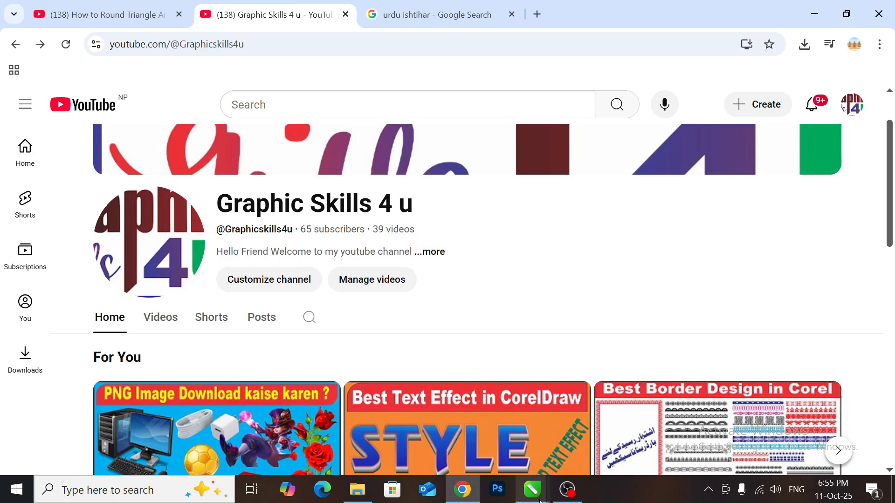
{"action": "mouse_move", "coordinate": [540, 501]}
{"action": "left_click", "coordinate": [594, 451]}
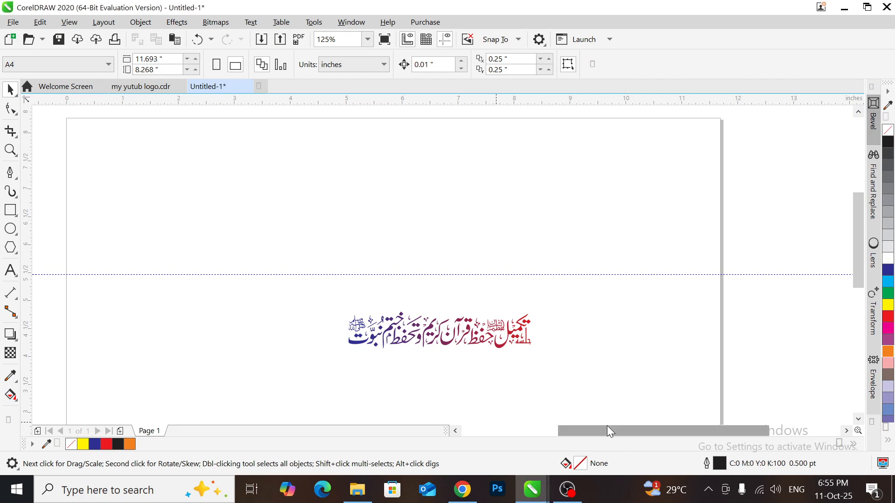
{"action": "key", "text": "F4"}
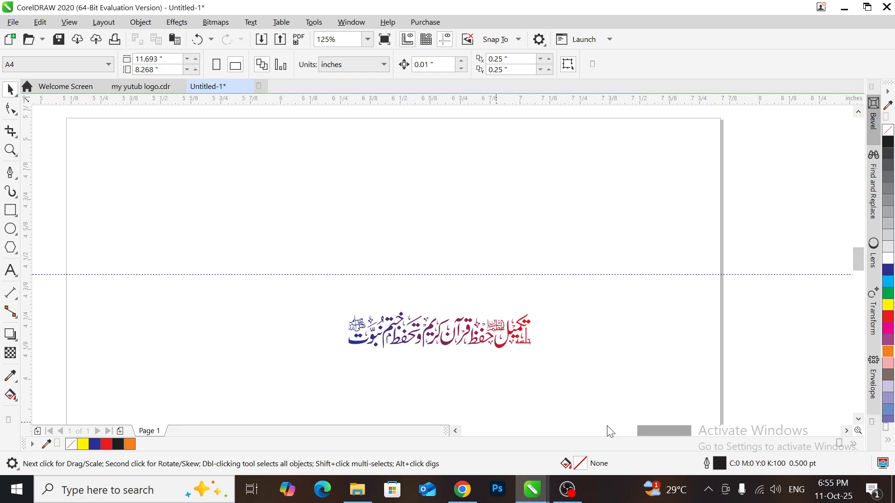